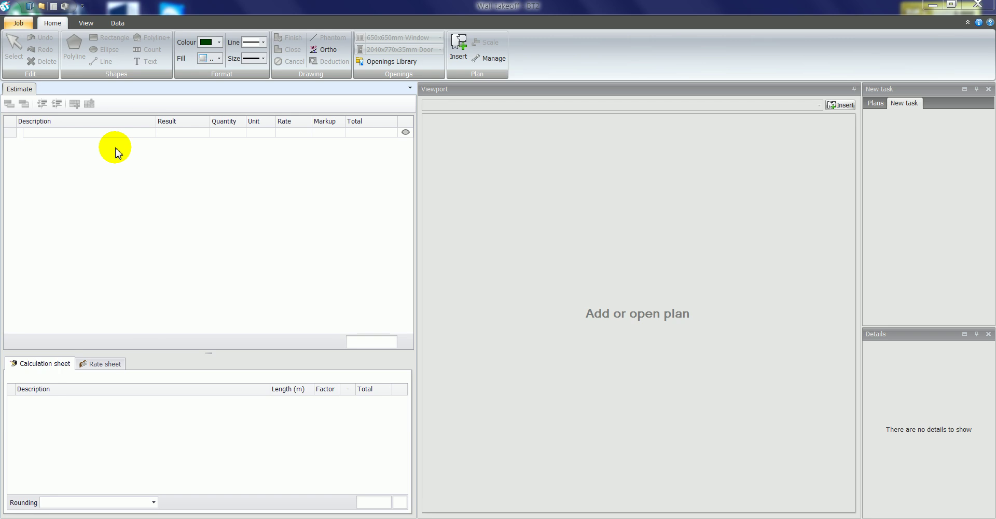
Add a "Walls" heading to the estimate with a blank sub-item row beneath it.
{"action": "left_click", "coordinate": [82, 134]}
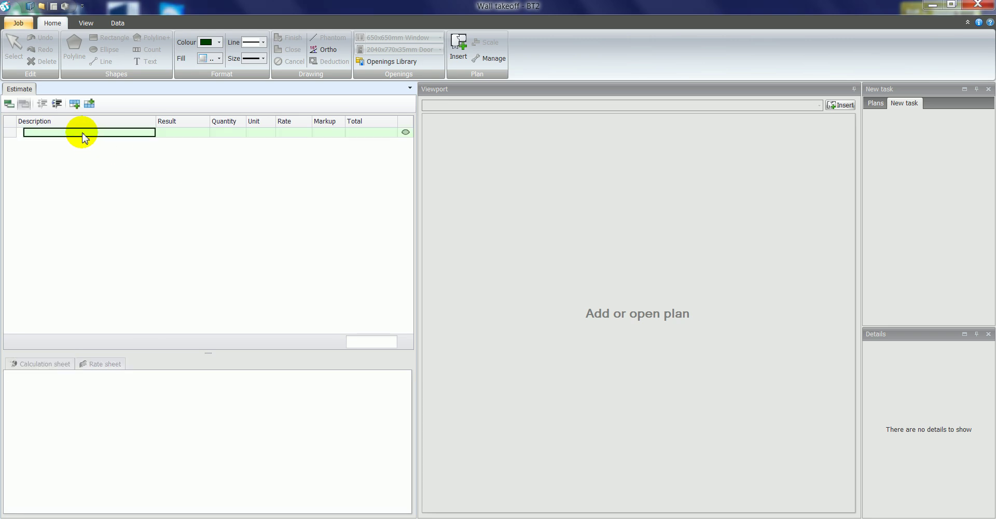
{"action": "type", "text": "Walls"}
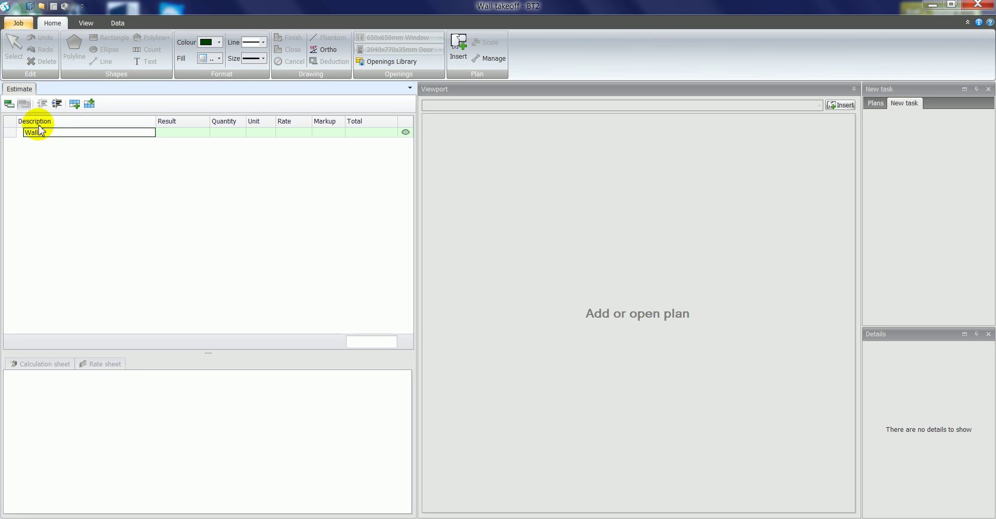
{"action": "left_click", "coordinate": [9, 103]}
{"action": "key", "text": "Return"}
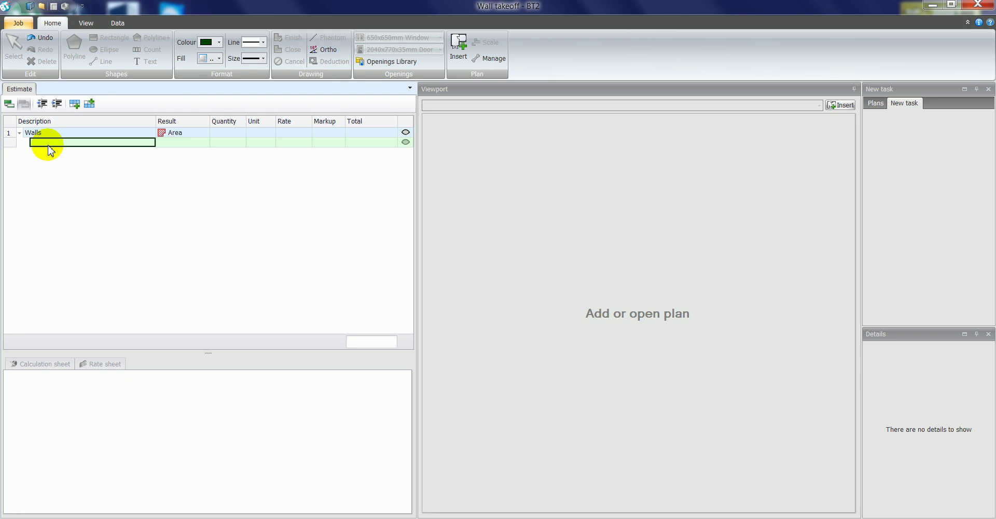
Name the first sub-item under Walls "13mm wall system" and set its result to Vertical area.
{"action": "type", "text": "13mm wall system"}
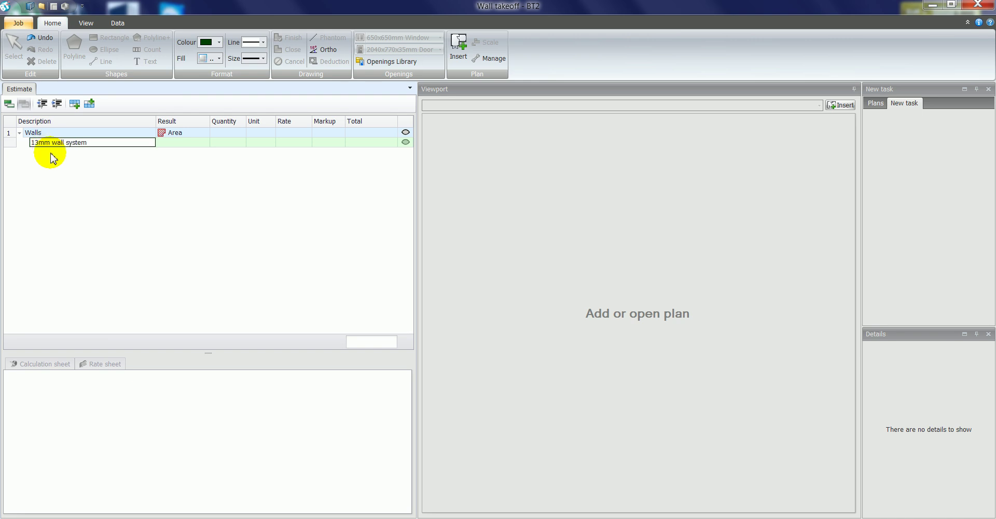
{"action": "left_click", "coordinate": [177, 143]}
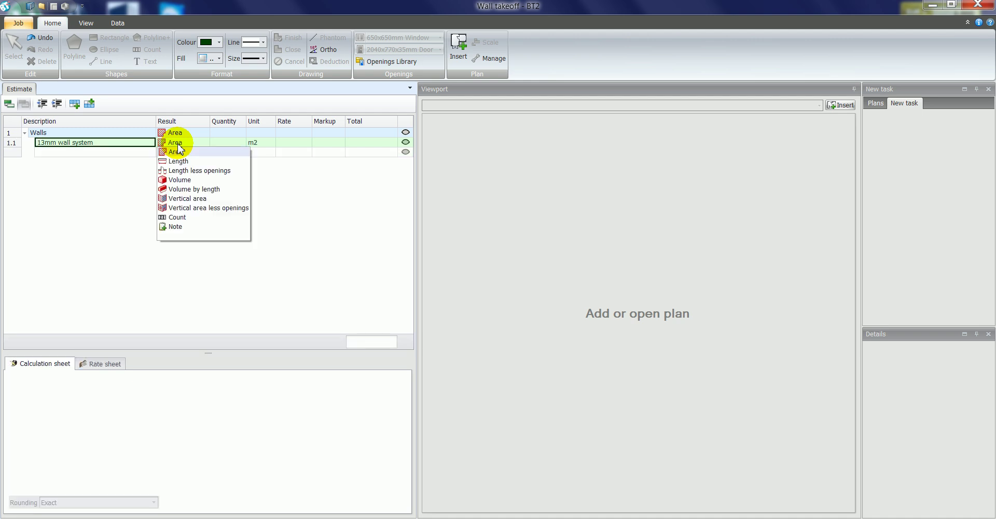
{"action": "left_click", "coordinate": [192, 199]}
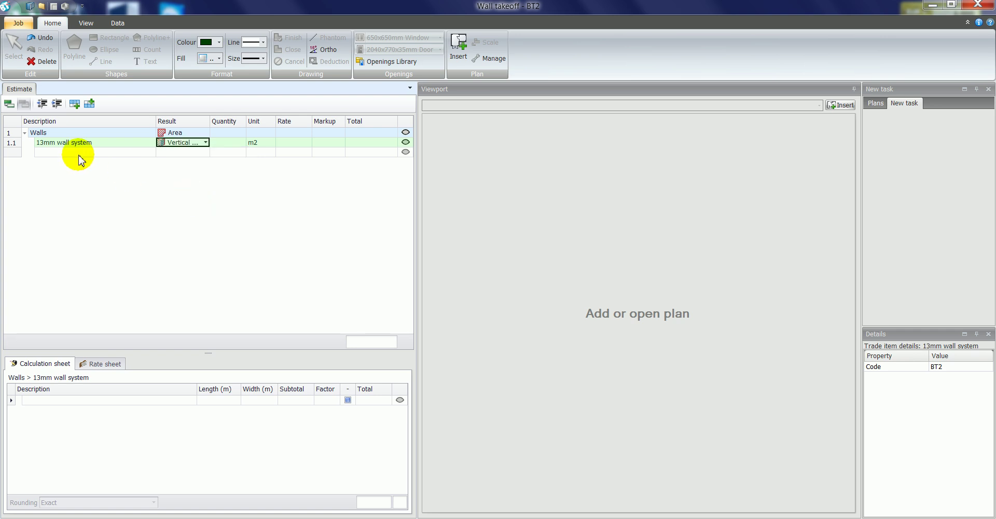
Add a second sub-item under Walls named "16mm wall system" with its result set to Vertical area.
{"action": "left_click", "coordinate": [78, 152]}
{"action": "type", "text": "16"}
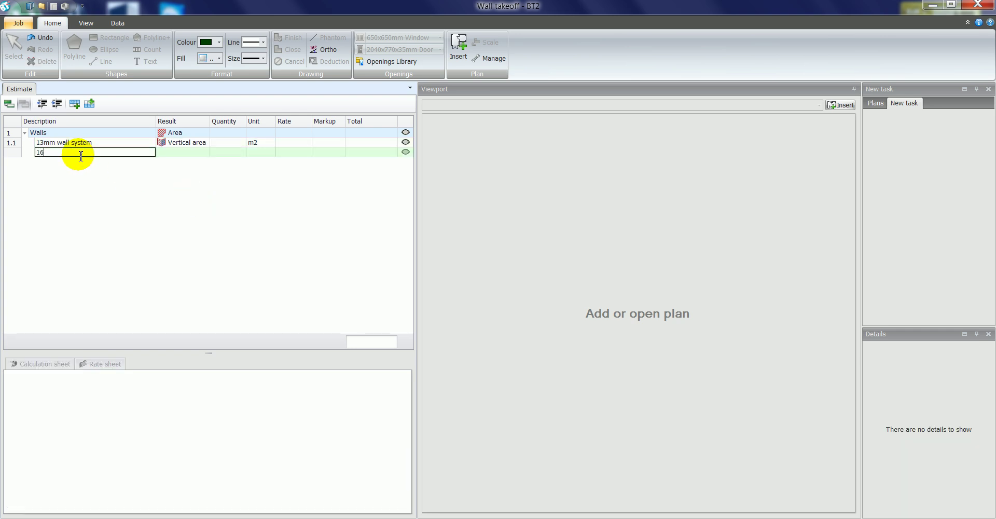
{"action": "type", "text": "mm wall system"}
{"action": "left_click", "coordinate": [168, 153]}
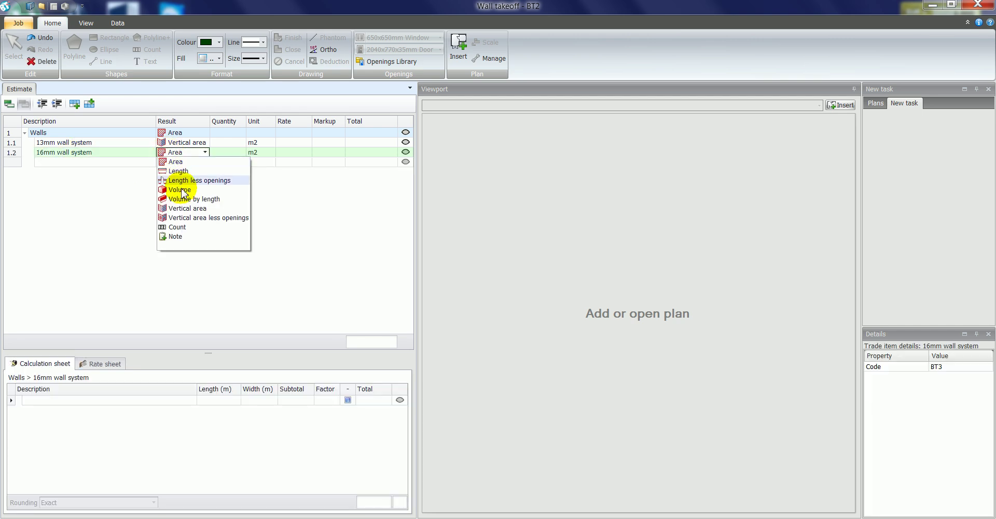
{"action": "left_click", "coordinate": [186, 207]}
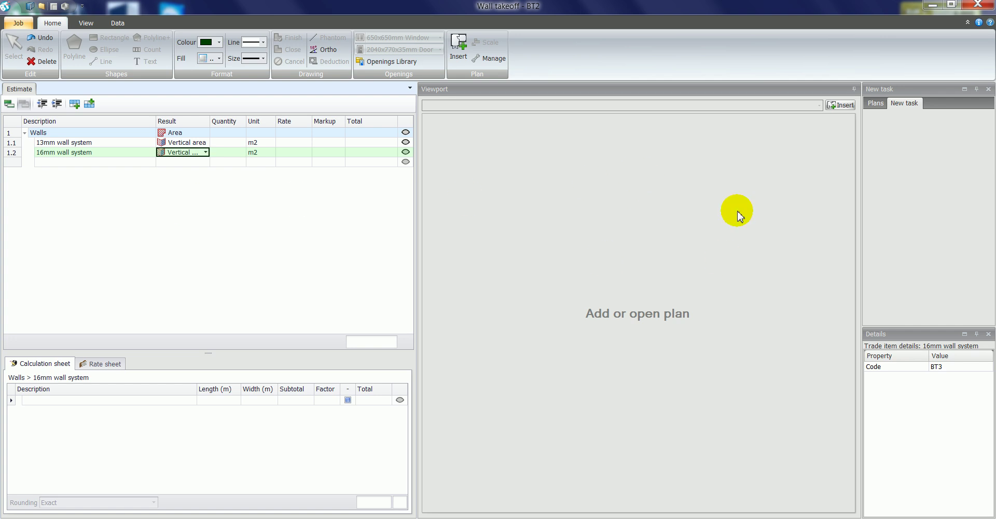
Insert page 1 of Auditorium.pdf as the plan.
{"action": "left_click", "coordinate": [838, 106]}
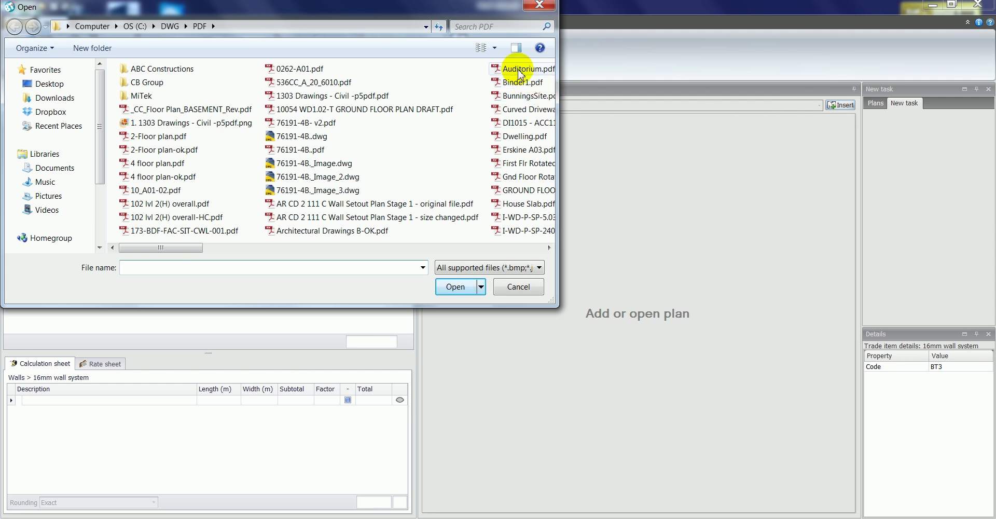
{"action": "left_click", "coordinate": [520, 73]}
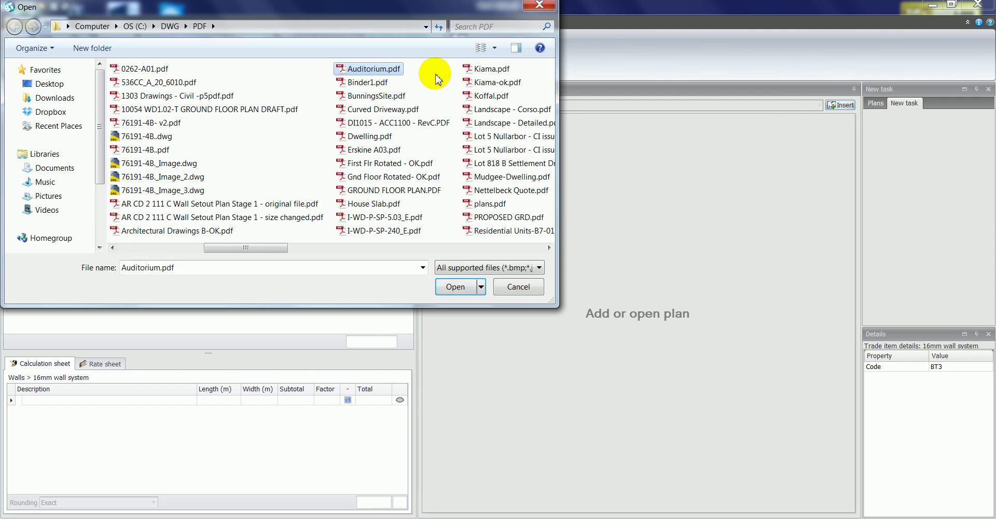
{"action": "left_click", "coordinate": [452, 287]}
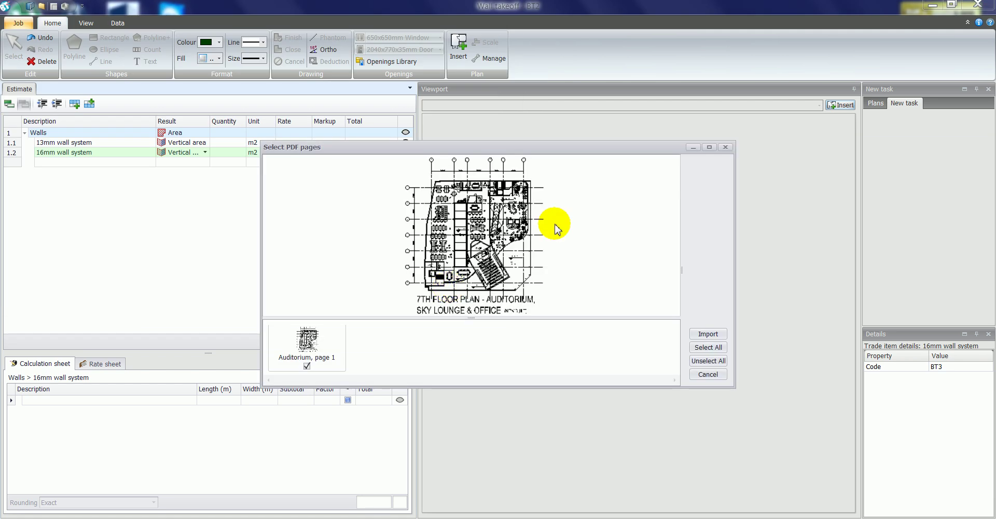
{"action": "left_click", "coordinate": [708, 333]}
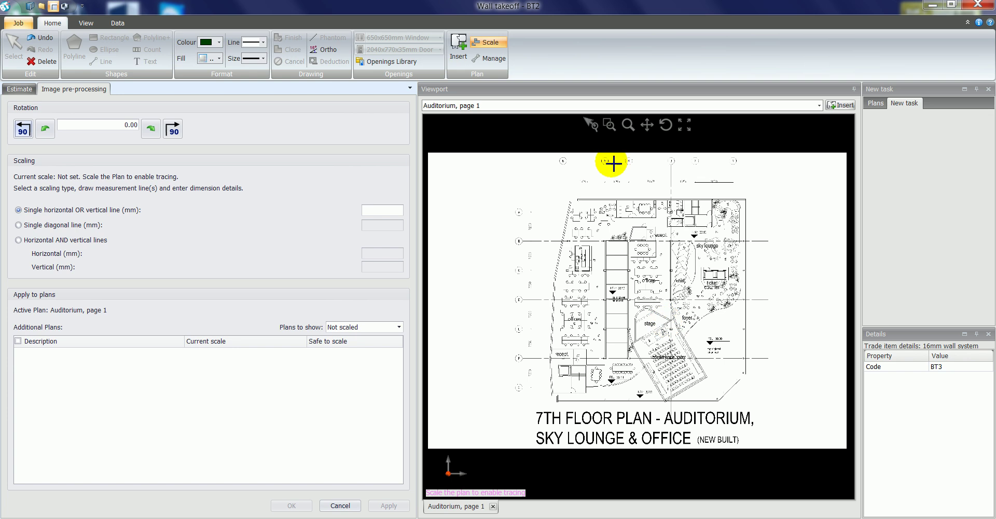
Scale the plan with a single horizontal line between grid lines 6 and 5, set to 10500 mm.
{"action": "left_click", "coordinate": [609, 125]}
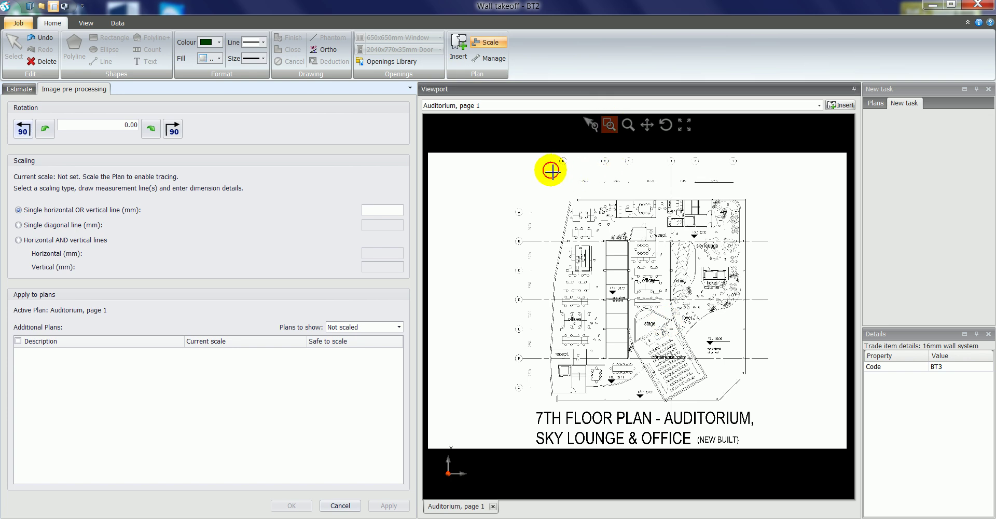
{"action": "left_click_drag", "start_coordinate": [550, 170], "coordinate": [650, 232]}
{"action": "scroll", "coordinate": [459, 230], "scroll_direction": "up", "scroll_amount": 1}
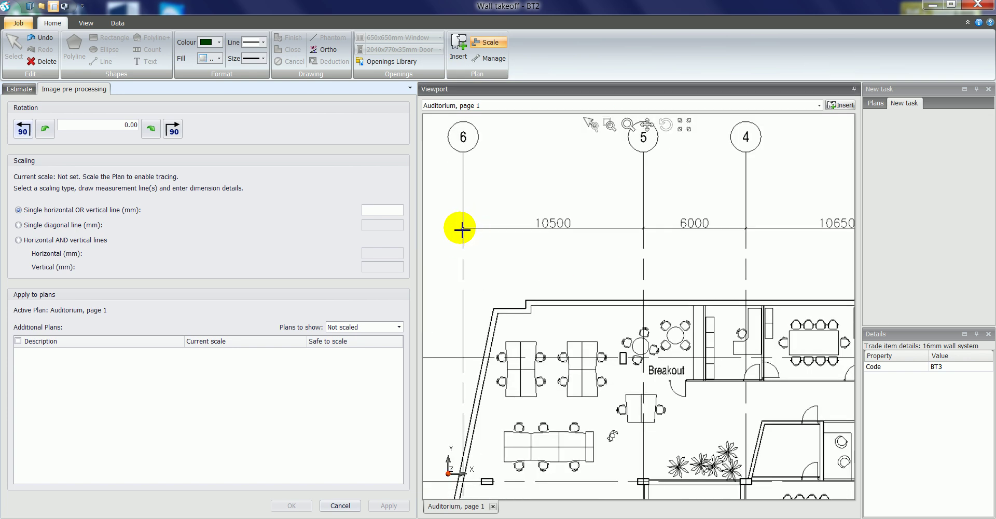
{"action": "left_click", "coordinate": [463, 226]}
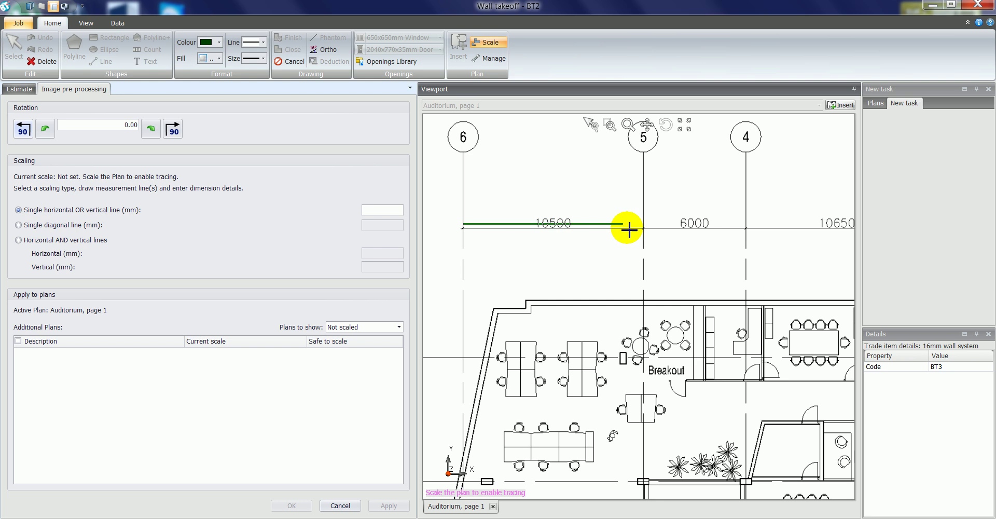
{"action": "left_click", "coordinate": [644, 226]}
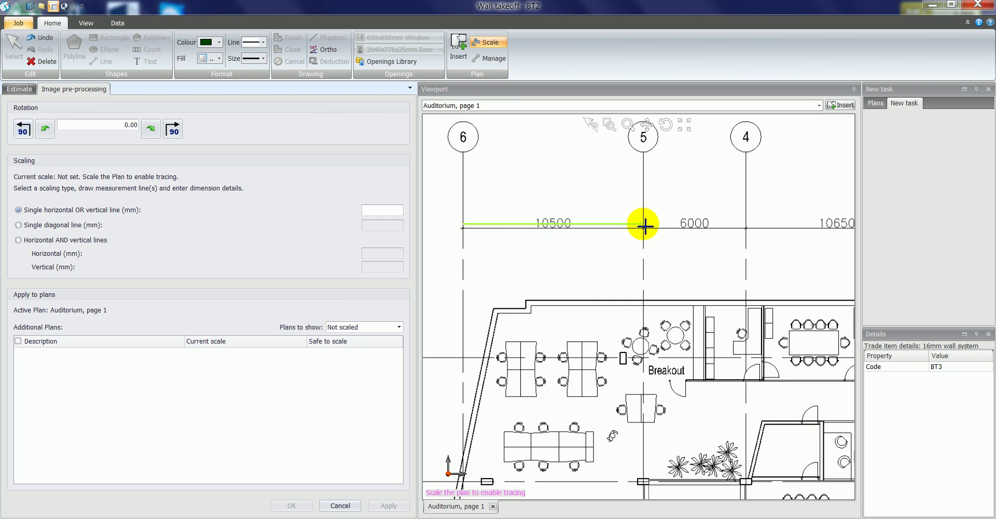
{"action": "type", "text": "10500"}
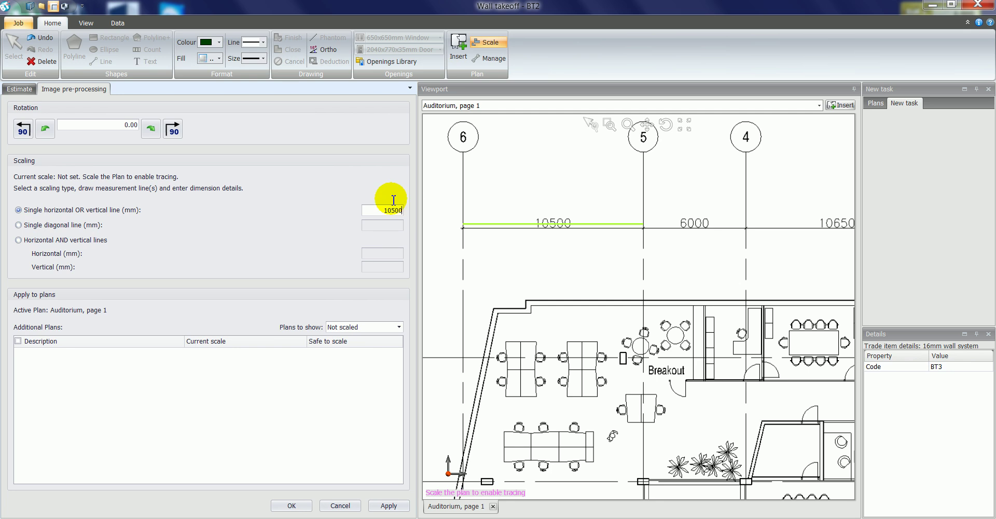
{"action": "left_click", "coordinate": [295, 504]}
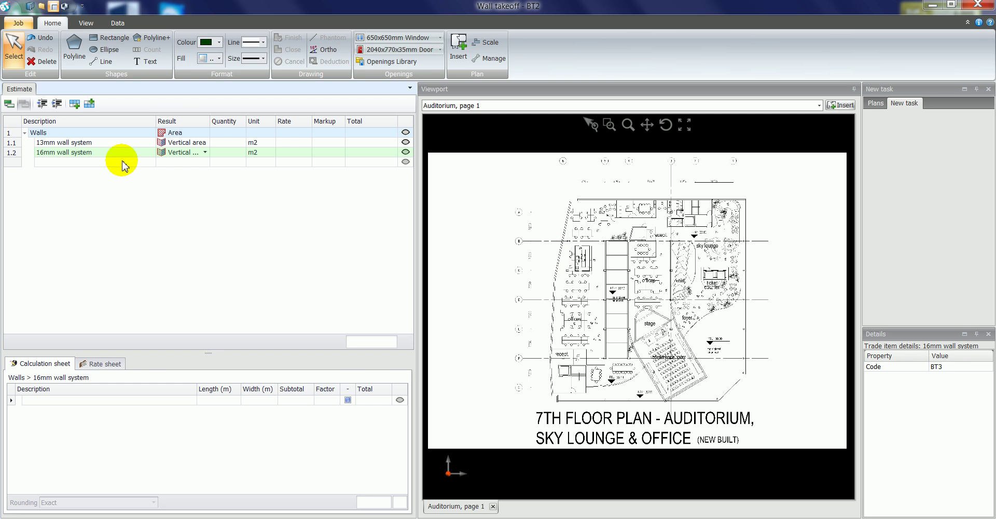
Start a polyline shape for the 13mm wall system with orange colour and Solid fill.
{"action": "double_click", "coordinate": [85, 143]}
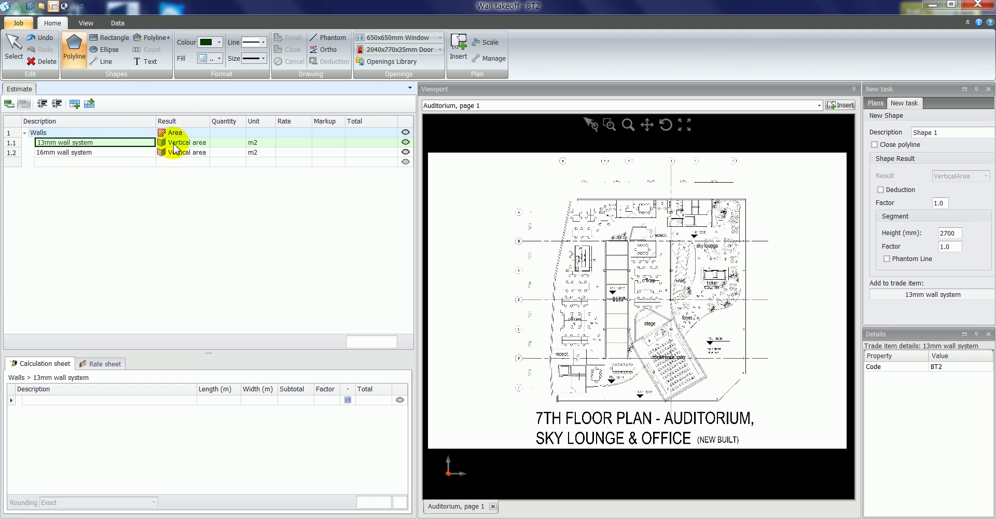
{"action": "left_click", "coordinate": [219, 42]}
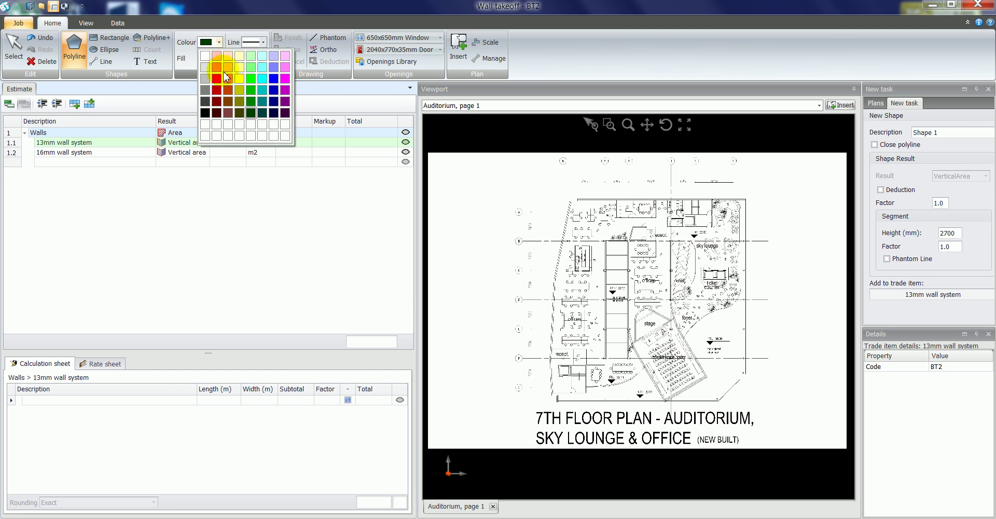
{"action": "left_click", "coordinate": [227, 79]}
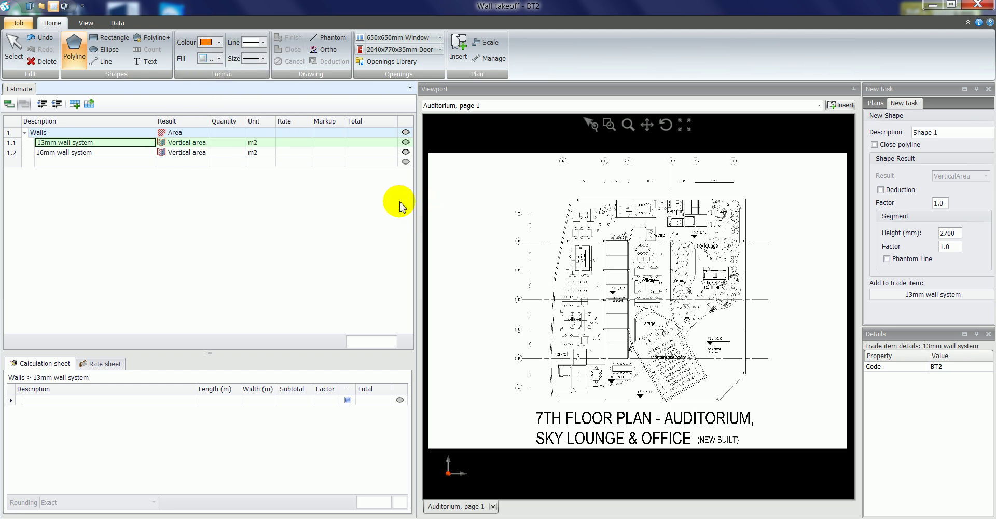
{"action": "left_click", "coordinate": [220, 58]}
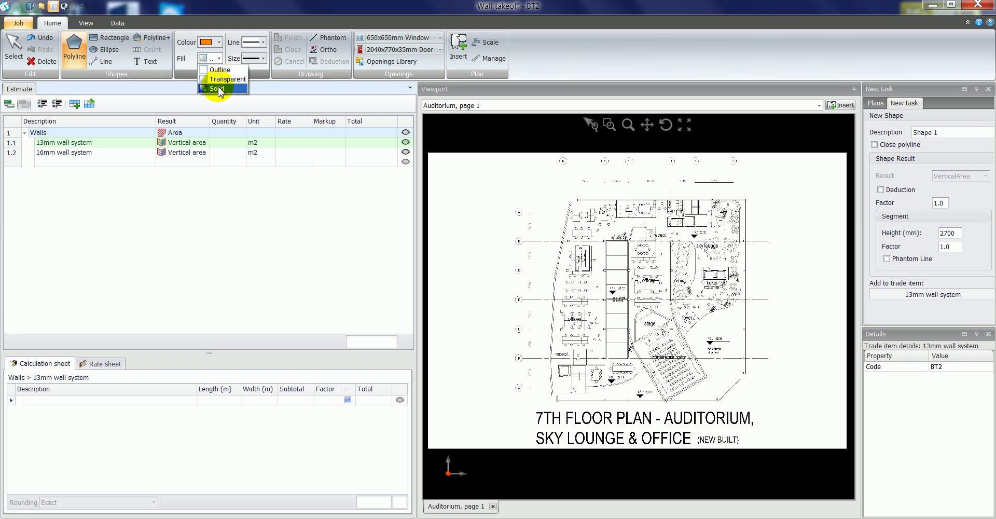
{"action": "left_click", "coordinate": [217, 89]}
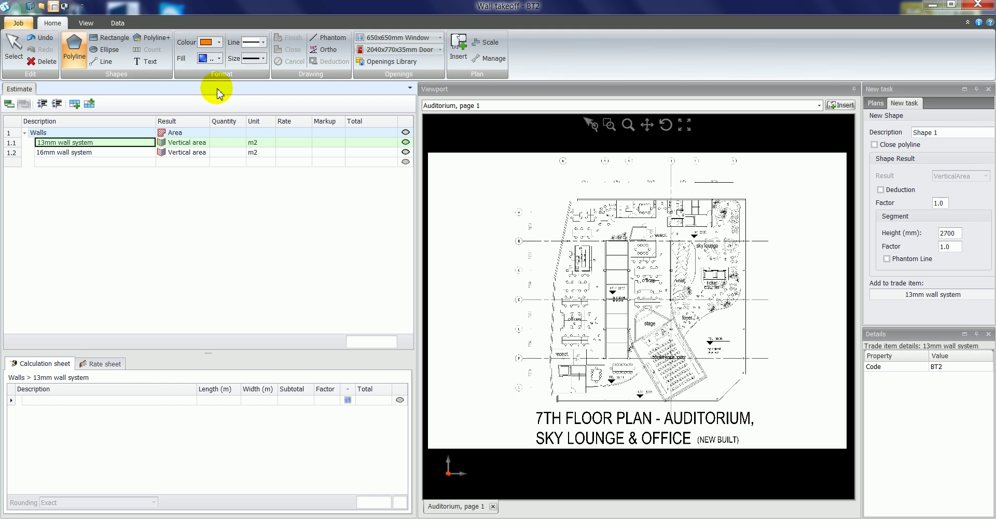
Describe the new shape as "Boardroom" and set its segment height to 2450 mm.
{"action": "left_click", "coordinate": [953, 135]}
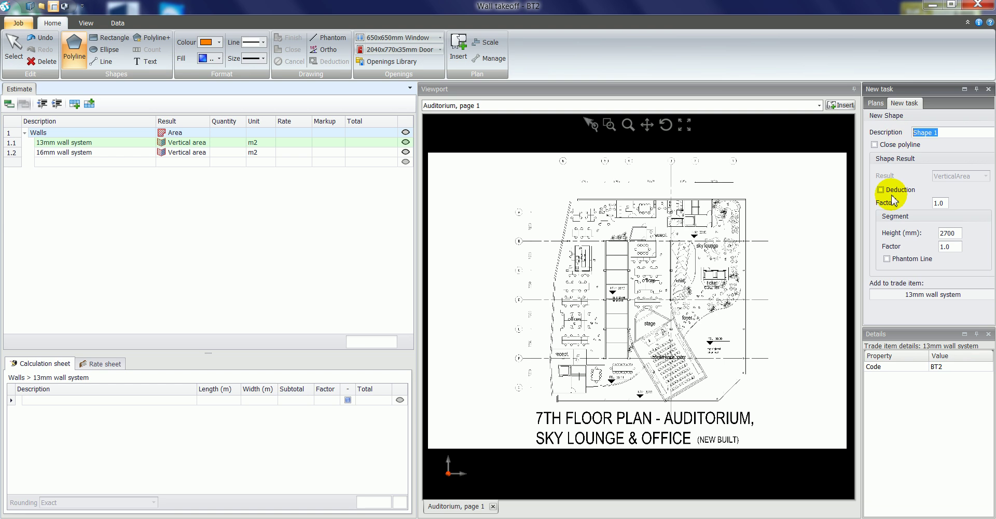
{"action": "type", "text": "Bpa"}
{"action": "type", "text": "rdroom"}
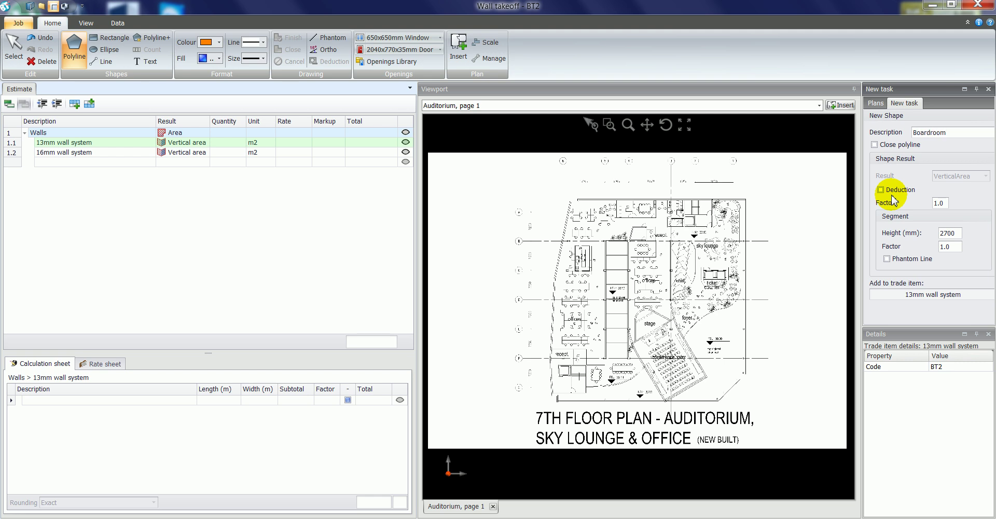
{"action": "left_click", "coordinate": [940, 202]}
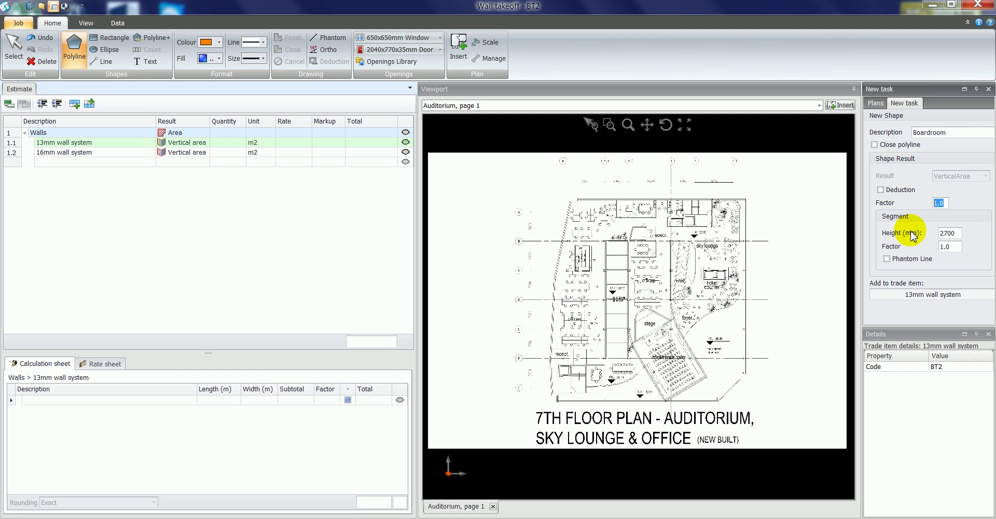
{"action": "left_click", "coordinate": [957, 233]}
{"action": "type", "text": "245"}
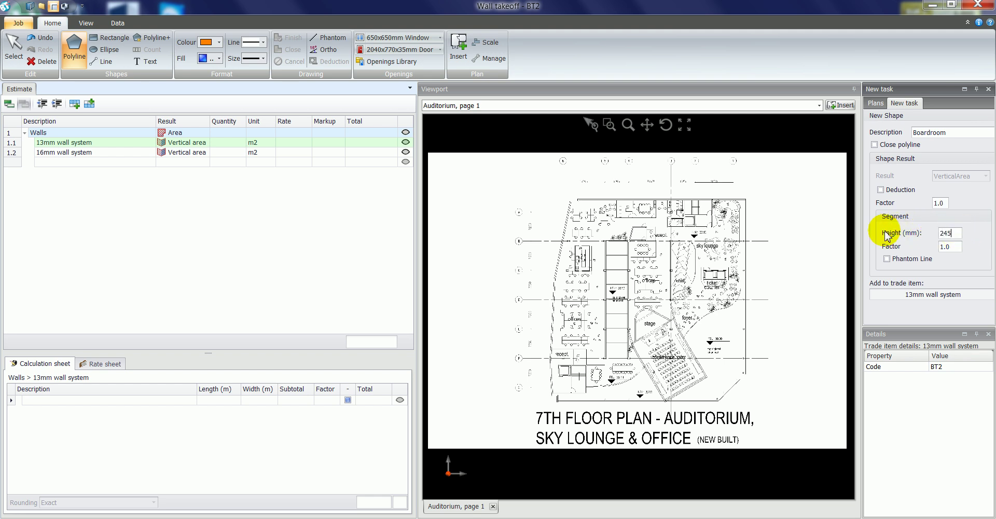
Trace the boardroom's two side walls and the door-side wall between them as one open polyline, and show the resulting area's line details.
{"action": "left_click", "coordinate": [609, 124]}
{"action": "left_click_drag", "start_coordinate": [601, 197], "coordinate": [696, 228]}
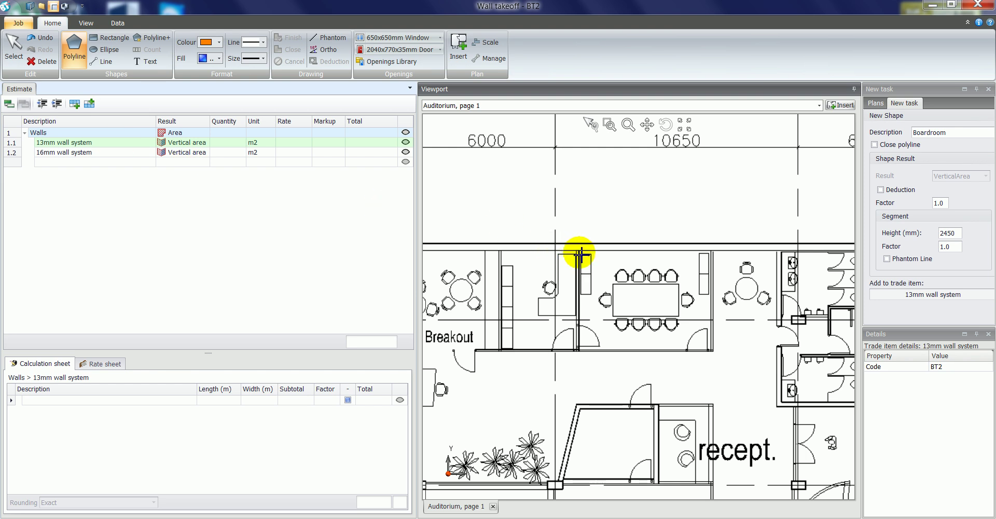
{"action": "left_click", "coordinate": [578, 253]}
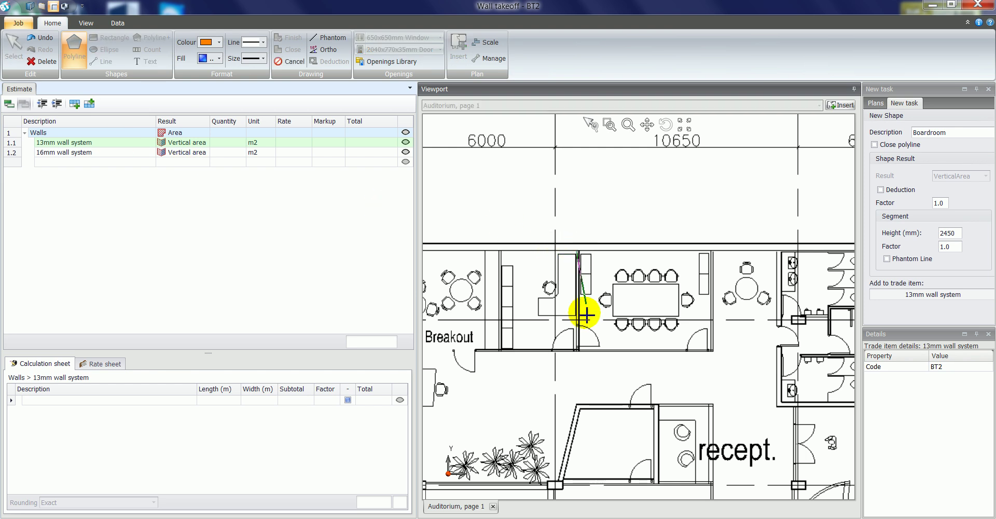
{"action": "left_click", "coordinate": [578, 350]}
{"action": "left_click", "coordinate": [712, 350]}
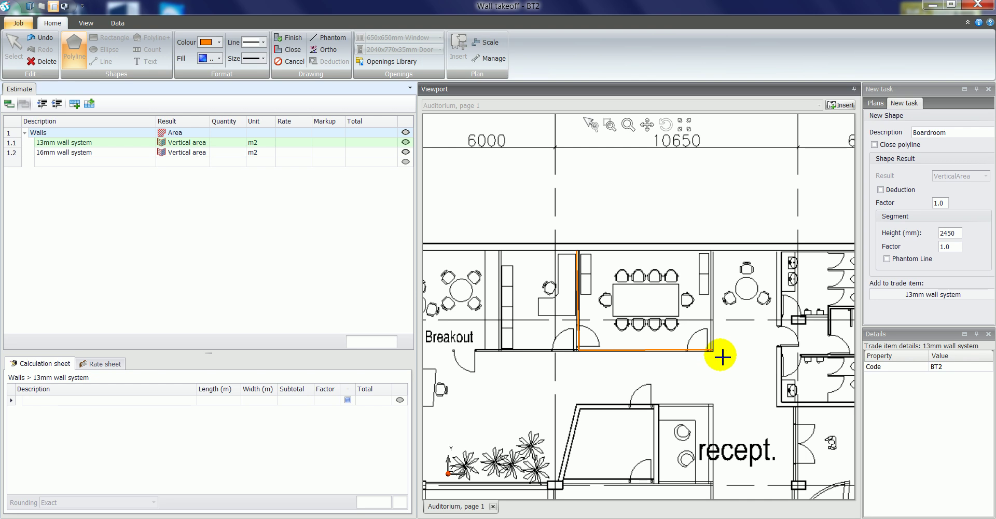
{"action": "left_click", "coordinate": [712, 252]}
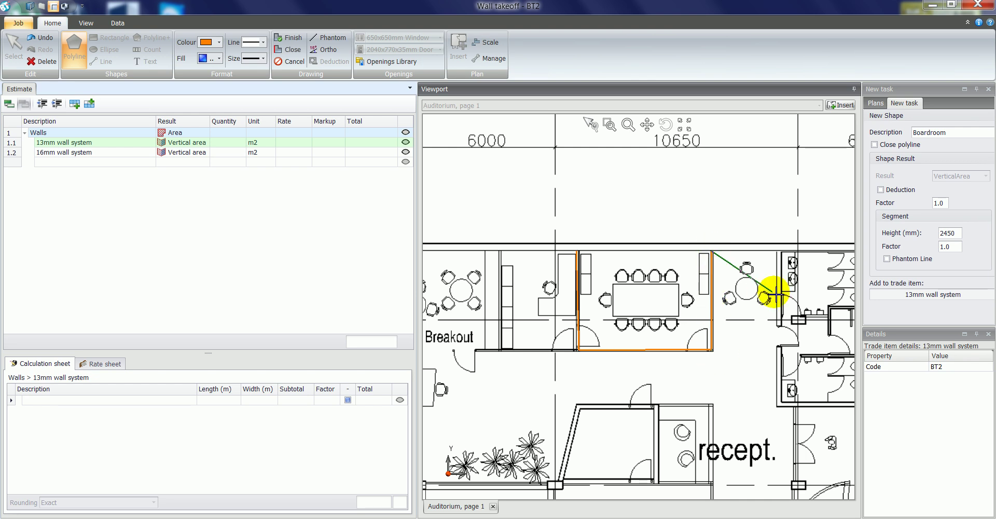
{"action": "right_click", "coordinate": [747, 287]}
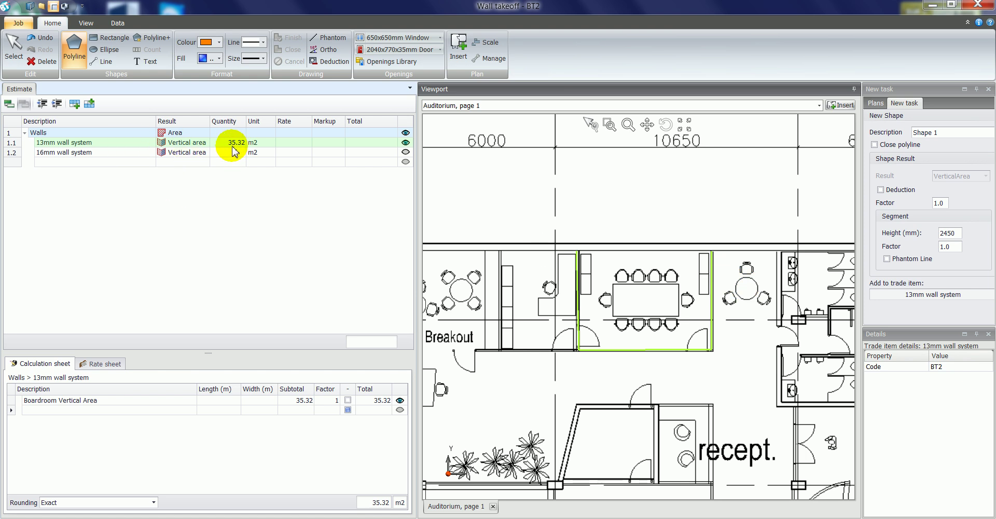
{"action": "left_click", "coordinate": [296, 400]}
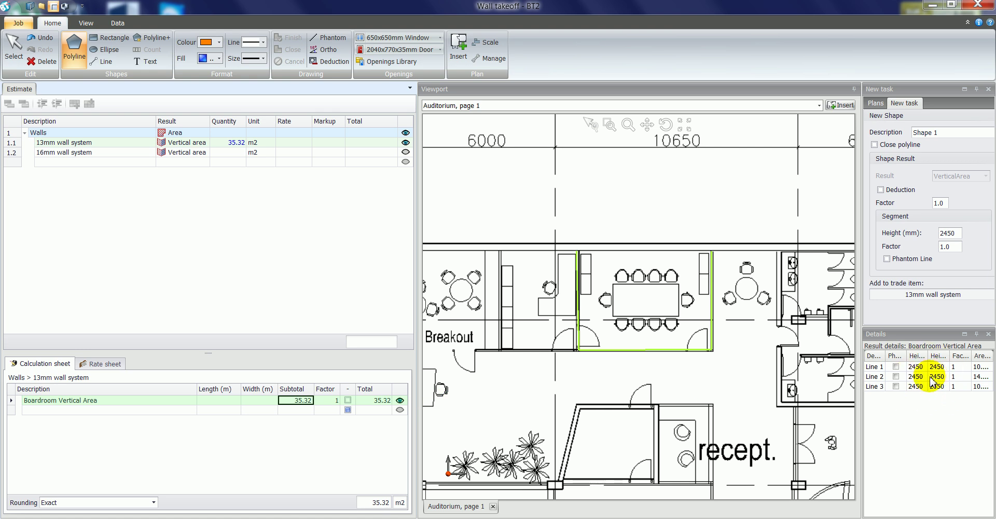
Set up a new shape for the 16mm wall system described as "Foyer", with 2700 mm segment height and purple colour.
{"action": "left_click", "coordinate": [66, 153]}
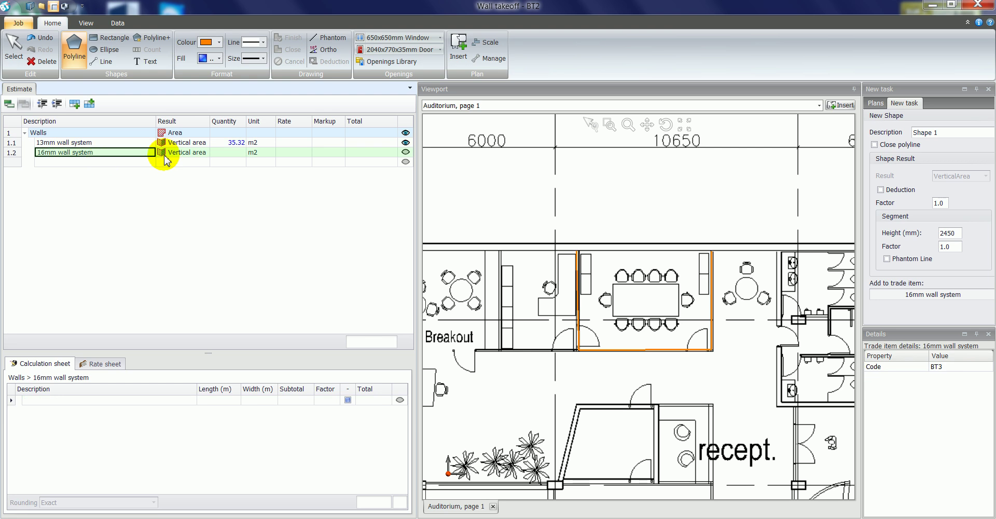
{"action": "left_click", "coordinate": [881, 134]}
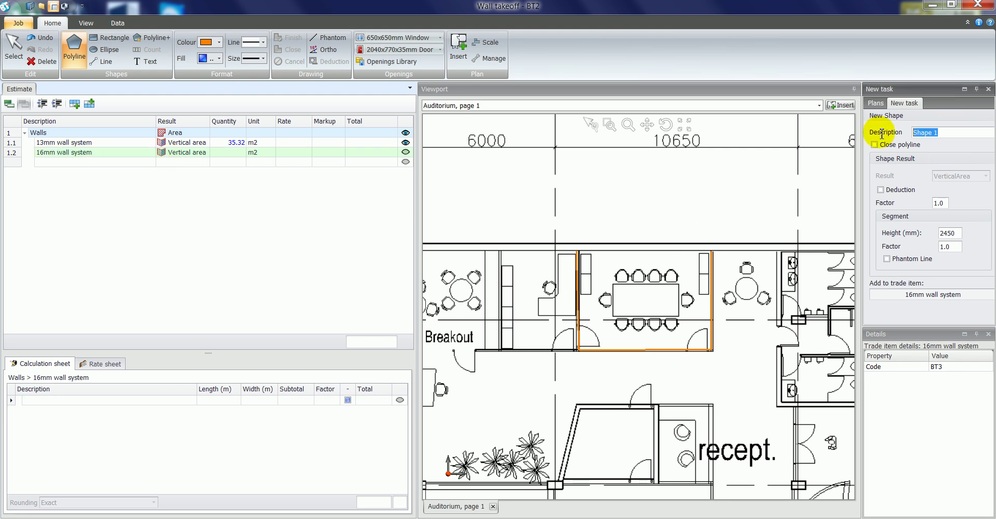
{"action": "type", "text": "Foyer"}
{"action": "left_click_drag", "start_coordinate": [957, 233], "coordinate": [908, 233]}
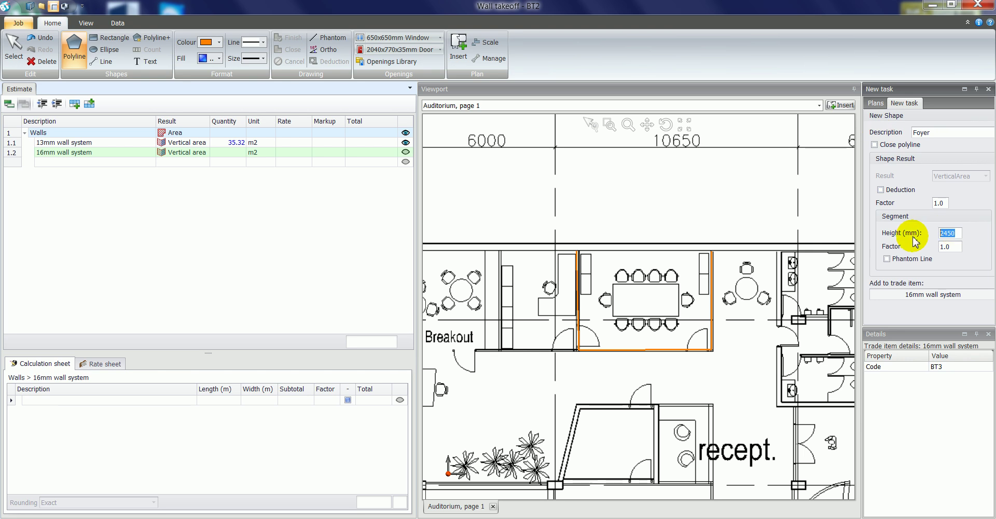
{"action": "type", "text": "2"}
{"action": "left_click", "coordinate": [220, 43]}
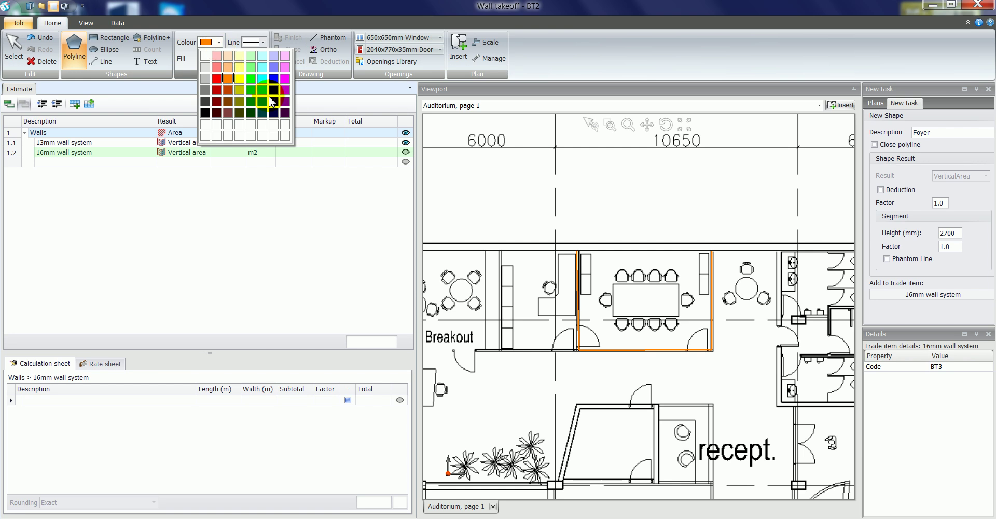
{"action": "left_click", "coordinate": [285, 91]}
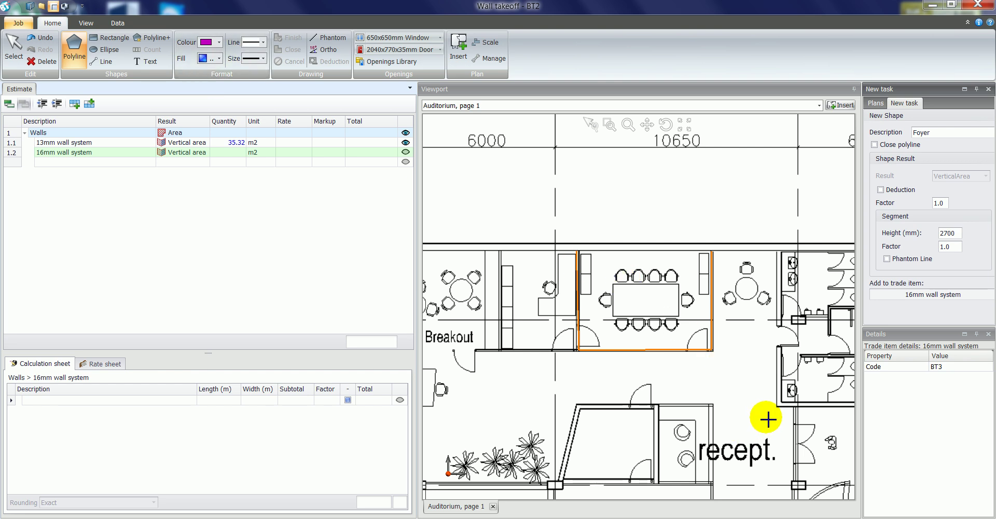
Trace the foyer wall from below the toilets straight along the offices, then as an arc to the curved wall junction beside the conference room.
{"action": "left_click_drag", "start_coordinate": [785, 399], "coordinate": [564, 200]}
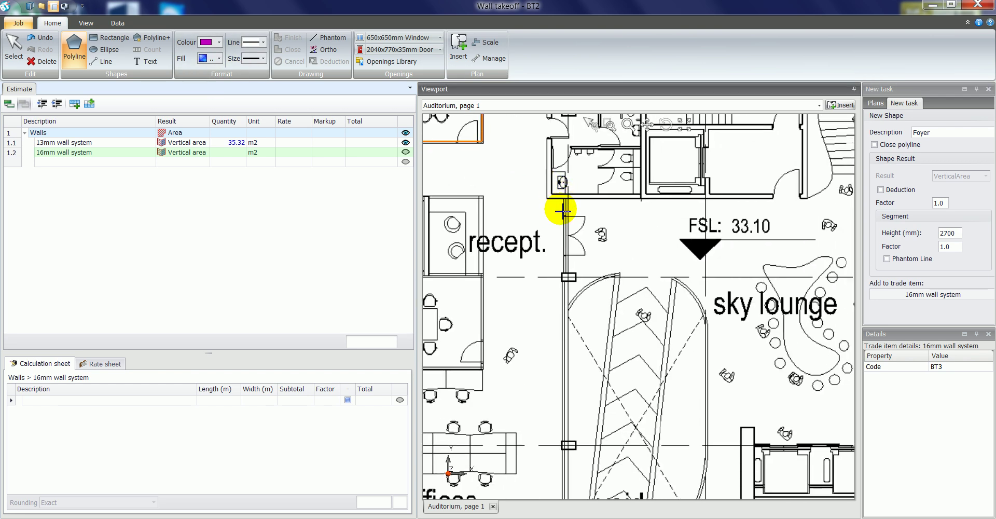
{"action": "left_click", "coordinate": [566, 199]}
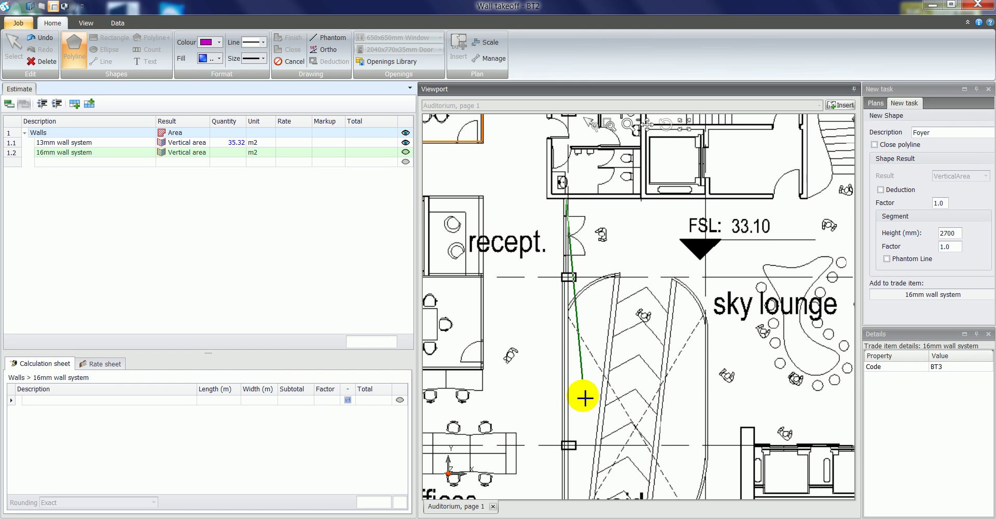
{"action": "scroll", "coordinate": [600, 283], "scroll_direction": "down", "scroll_amount": 3}
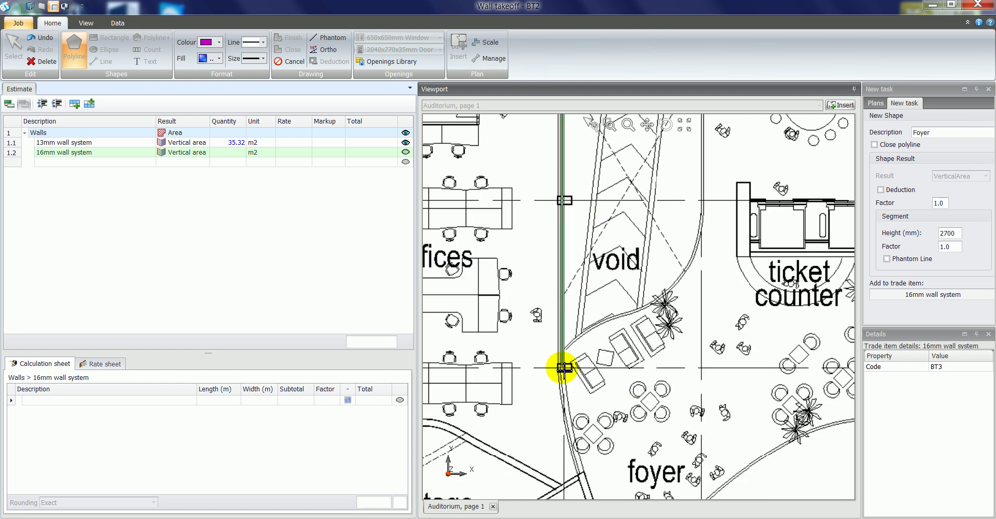
{"action": "left_click", "coordinate": [561, 367]}
{"action": "scroll", "coordinate": [640, 473], "scroll_direction": "down", "scroll_amount": 3}
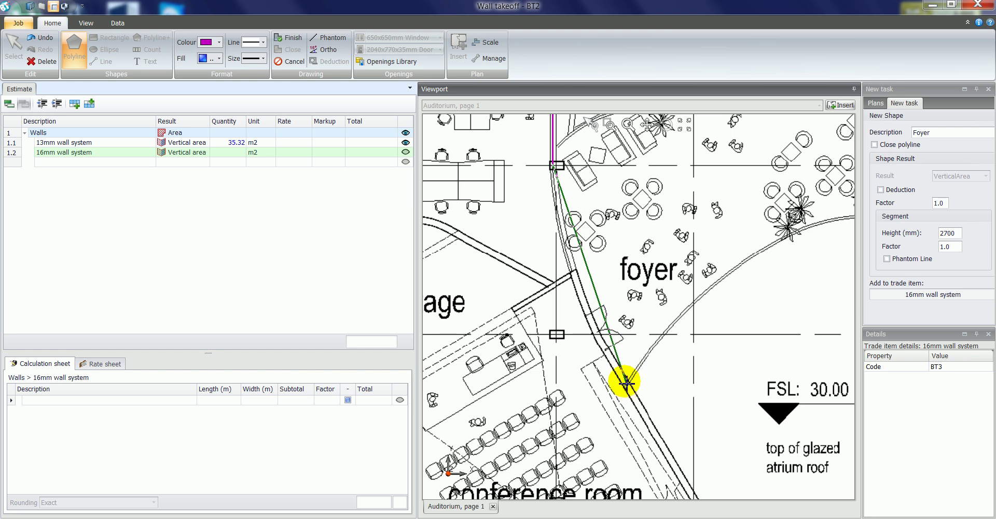
{"action": "left_click", "coordinate": [626, 382]}
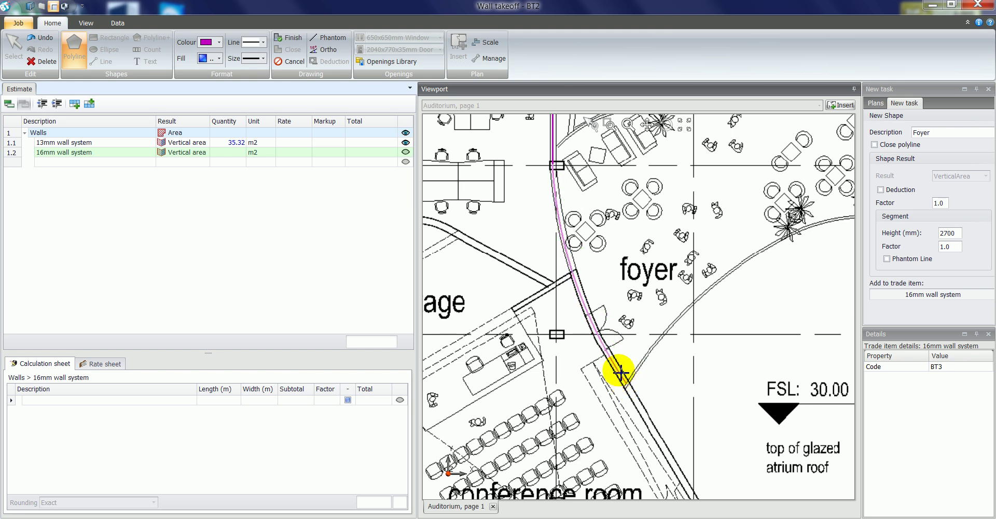
{"action": "left_click", "coordinate": [599, 335]}
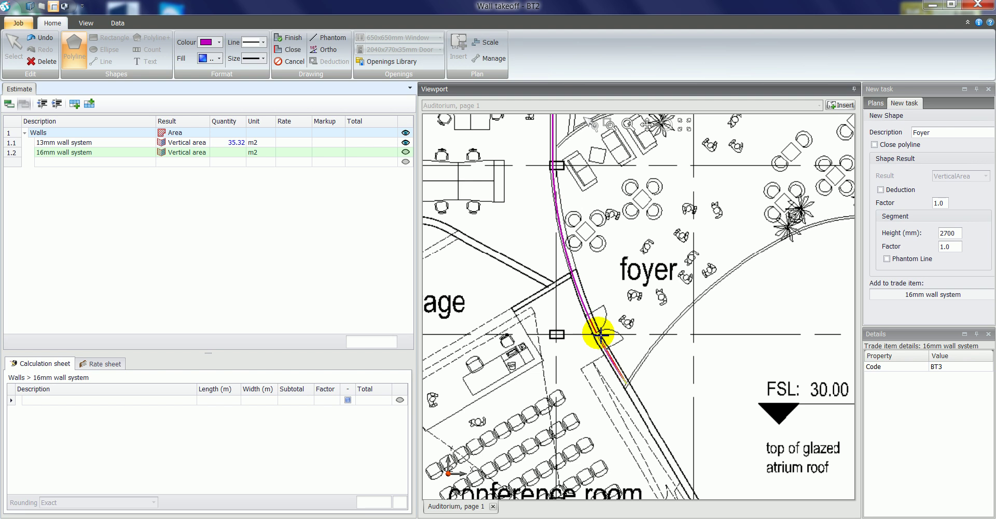
Continue the polyline with arcs along the foyer's curved wall around the seating below the ticket counter, and finish it as an open shape.
{"action": "left_click", "coordinate": [776, 245]}
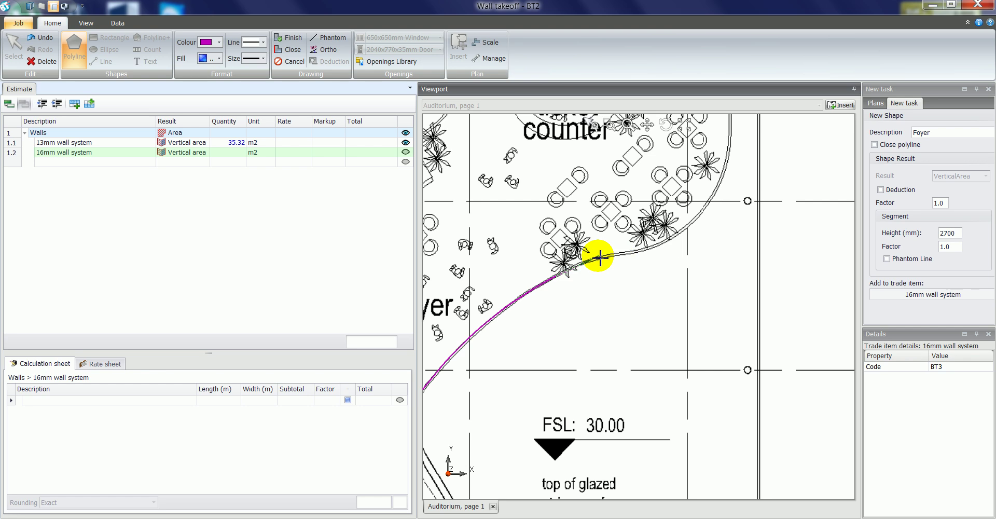
{"action": "left_click", "coordinate": [634, 251]}
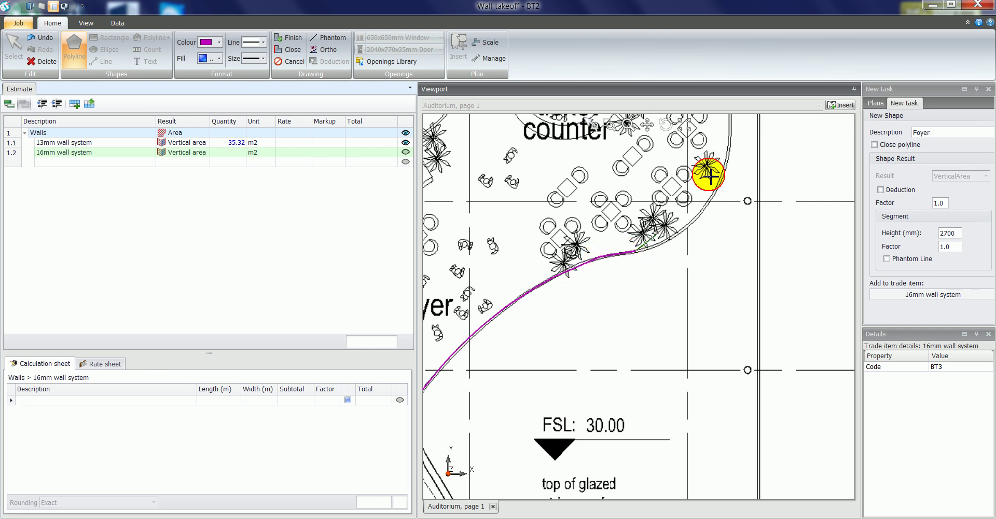
{"action": "left_click", "coordinate": [729, 144]}
{"action": "left_click", "coordinate": [729, 162]}
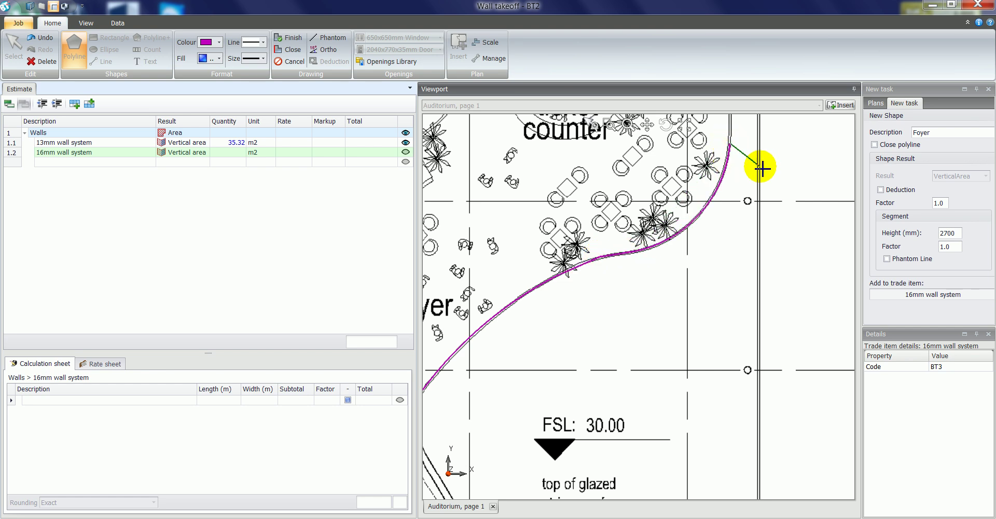
{"action": "key", "text": "Return"}
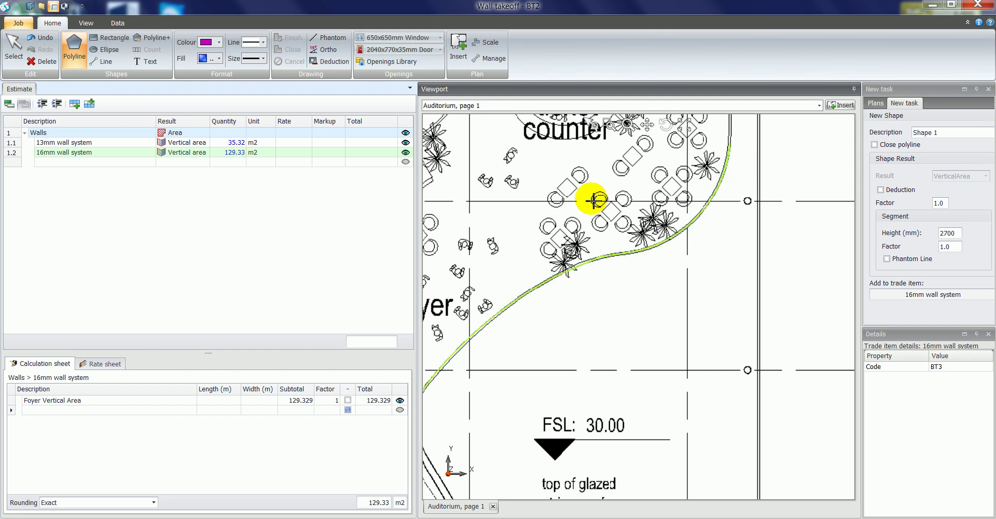
Trace the wall between Breakout and the office beside the boardroom, plus that office's door-side wall, as a two-segment 16mm wall system polyline.
{"action": "scroll", "coordinate": [596, 200], "scroll_direction": "down", "scroll_amount": 4}
{"action": "scroll", "coordinate": [515, 172], "scroll_direction": "up", "scroll_amount": 5}
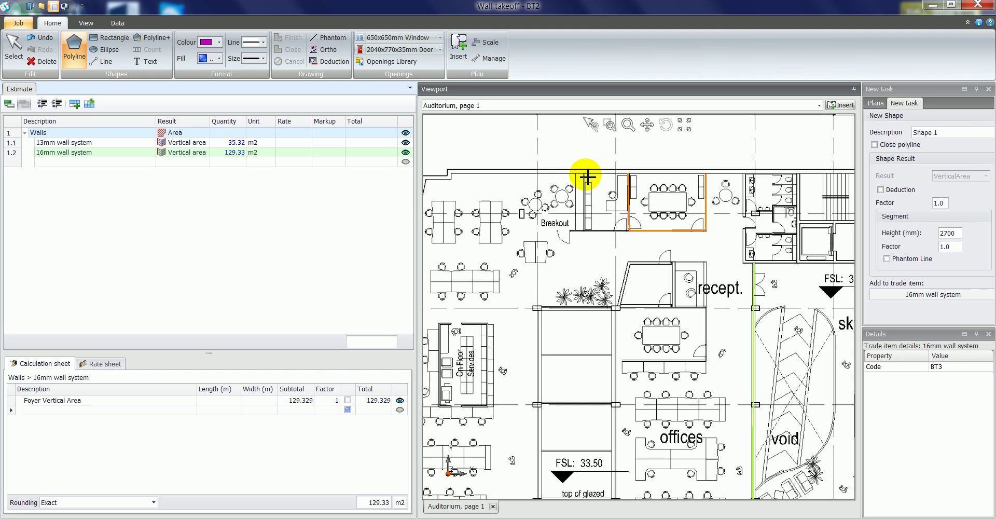
{"action": "left_click", "coordinate": [586, 176]}
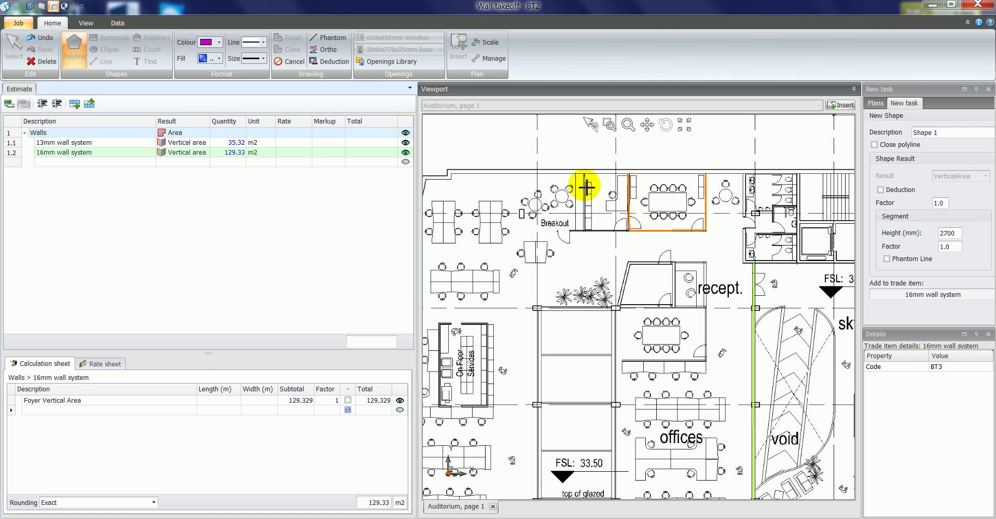
{"action": "left_click", "coordinate": [586, 230]}
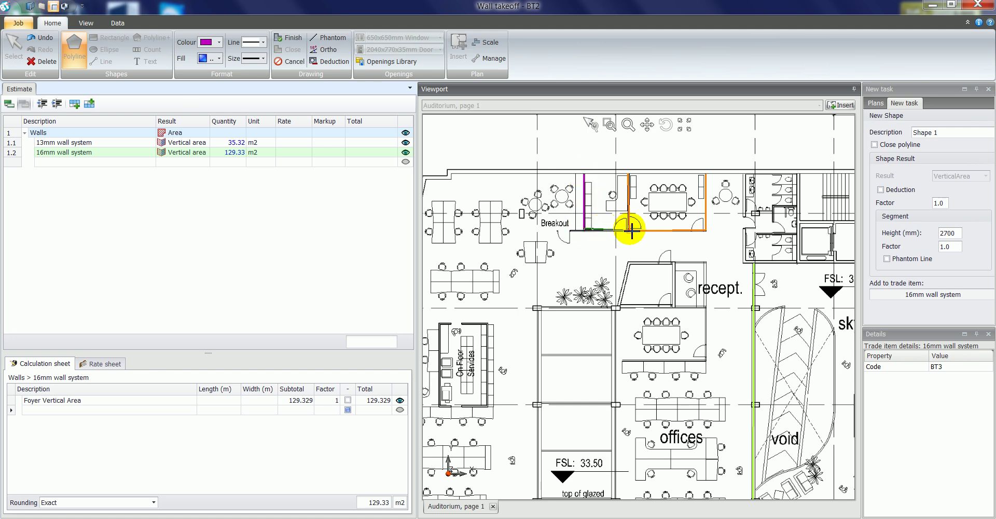
{"action": "double_click", "coordinate": [626, 229]}
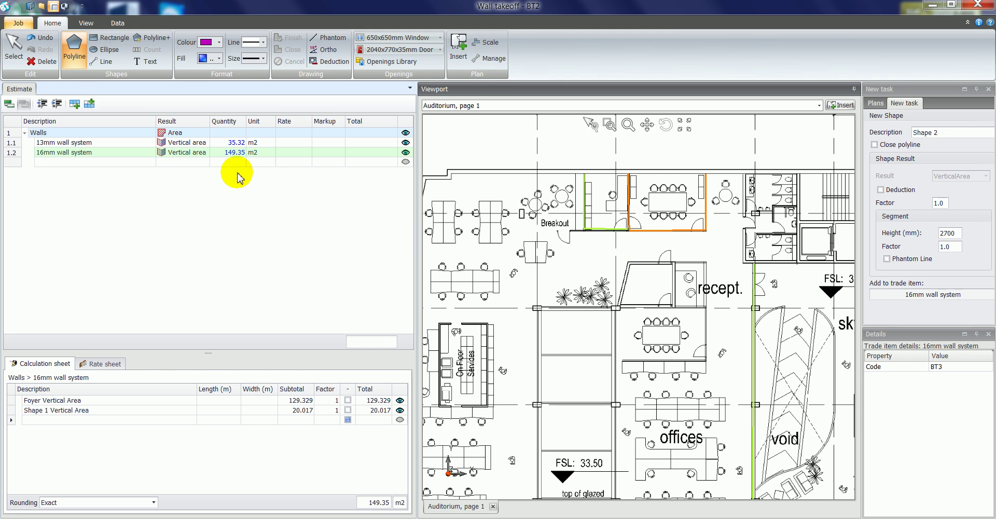
Set the factor of the Foyer vertical area to 2 in the 16mm wall system's calculation sheet.
{"action": "left_click", "coordinate": [121, 143]}
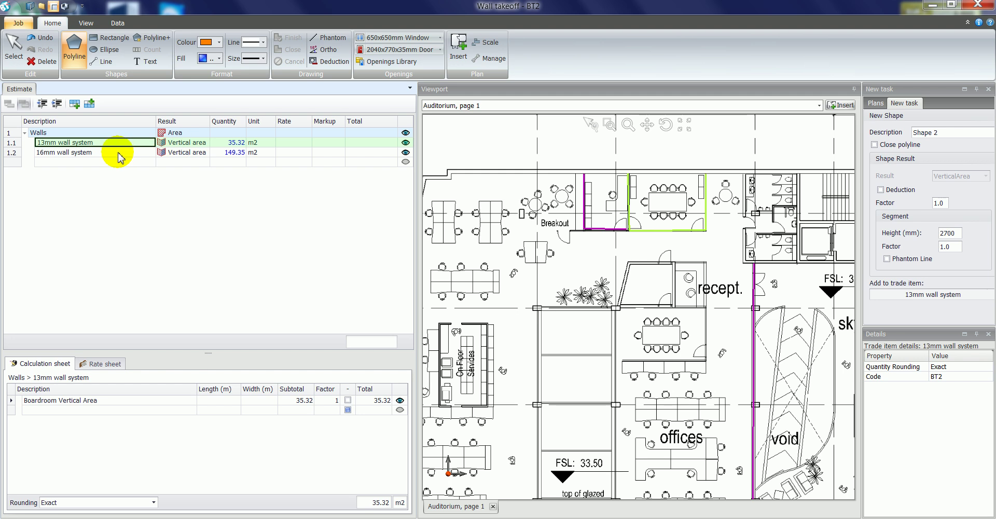
{"action": "left_click", "coordinate": [113, 156]}
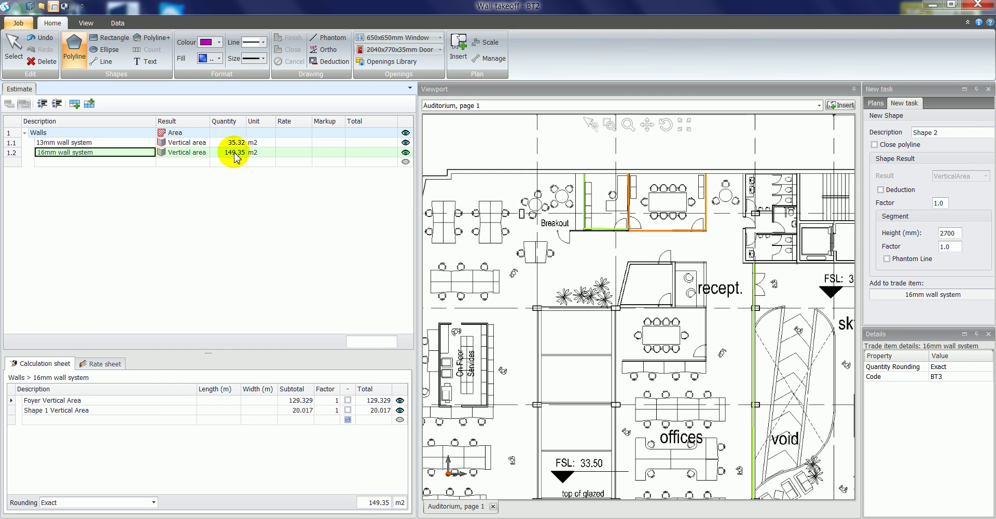
{"action": "left_click", "coordinate": [336, 401]}
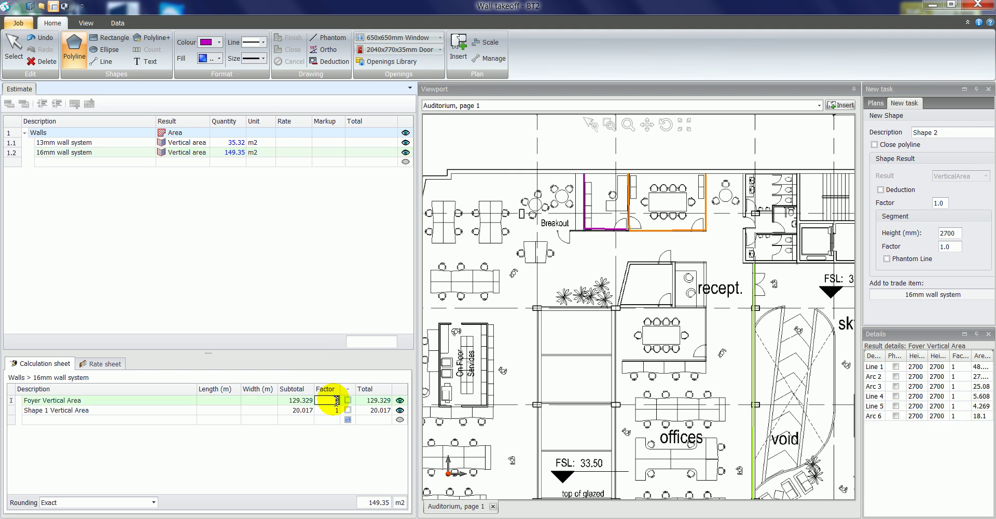
{"action": "type", "text": "2"}
{"action": "key", "text": "Return"}
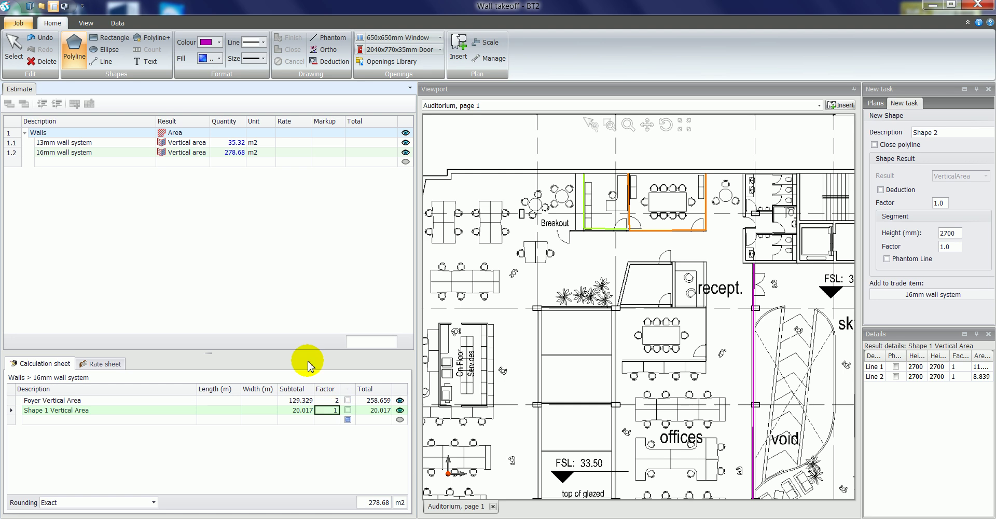
Show the takeoff in the 3D view and zoom in on the traced walls.
{"action": "left_click", "coordinate": [87, 23]}
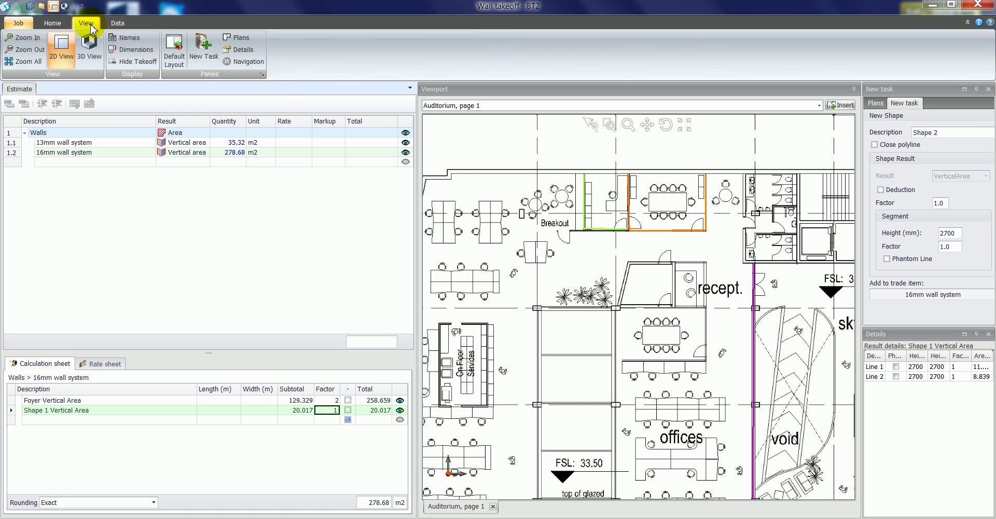
{"action": "left_click", "coordinate": [89, 54]}
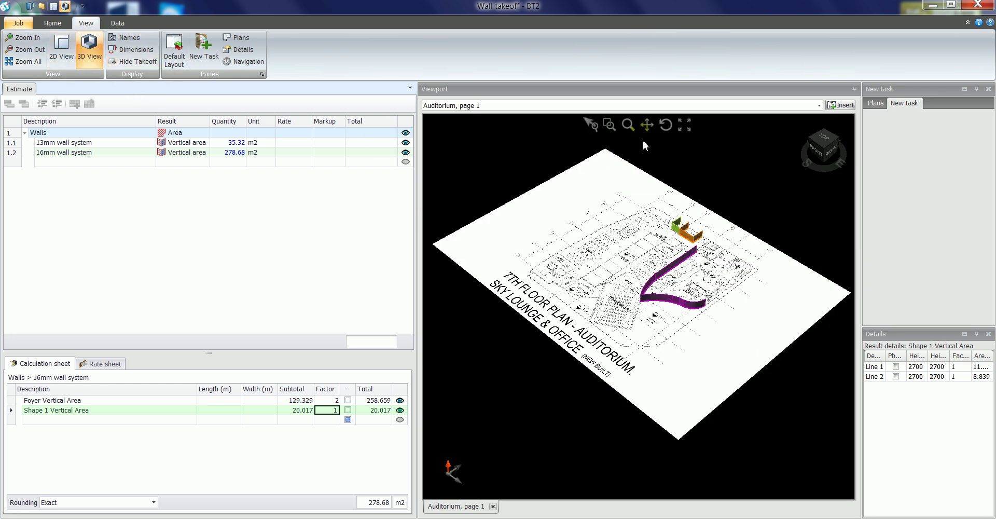
{"action": "left_click", "coordinate": [610, 124]}
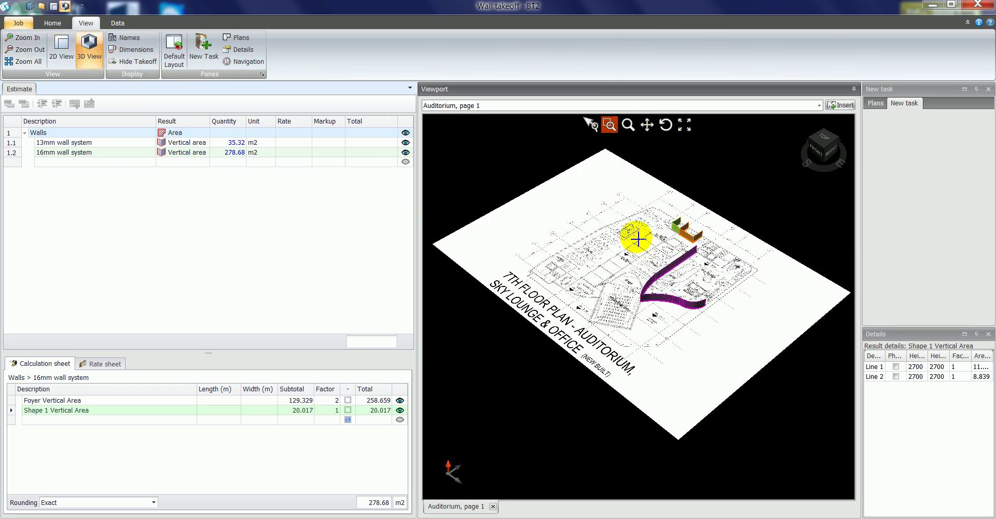
{"action": "left_click_drag", "start_coordinate": [631, 209], "coordinate": [747, 323]}
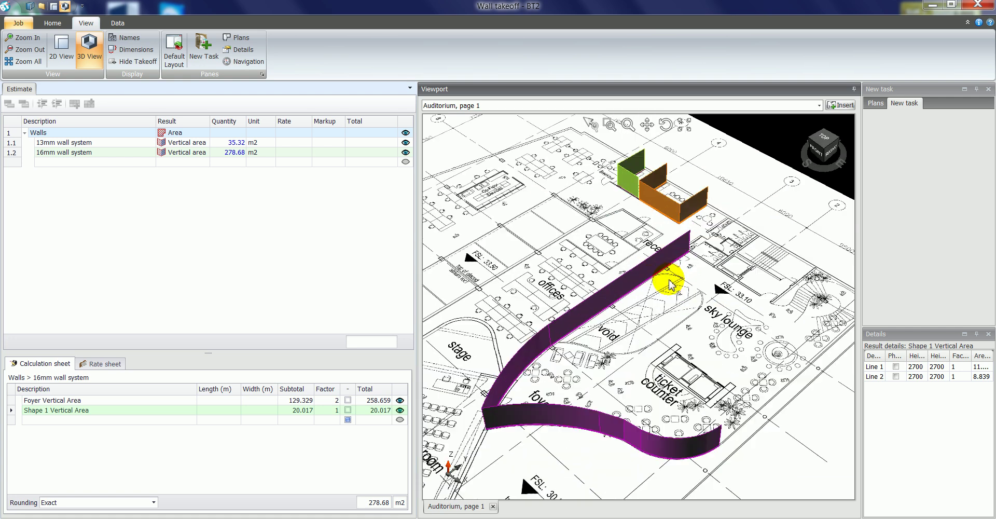
Examine the 13mm and 16mm wall system walls in turn in the 3D model, ending with a lower viewing angle.
{"action": "left_click", "coordinate": [84, 144]}
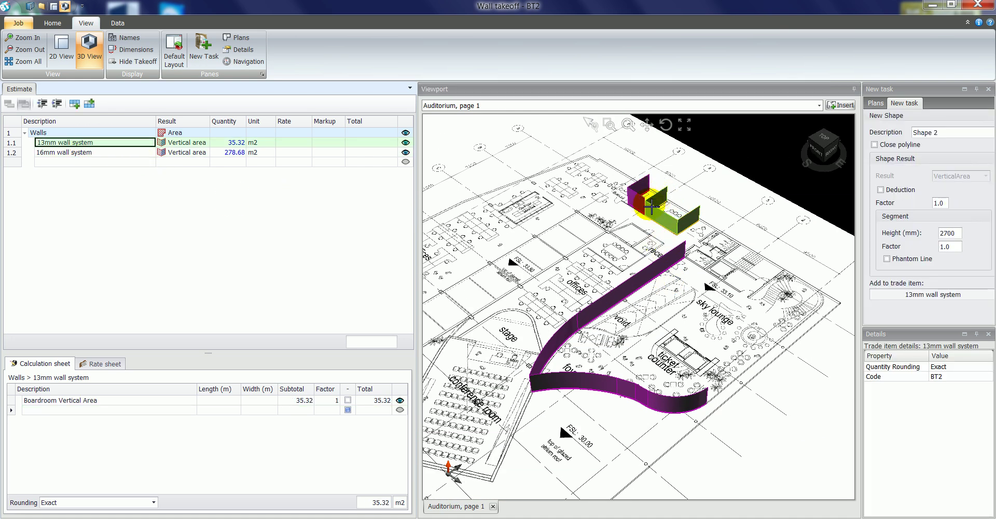
{"action": "left_click", "coordinate": [695, 218]}
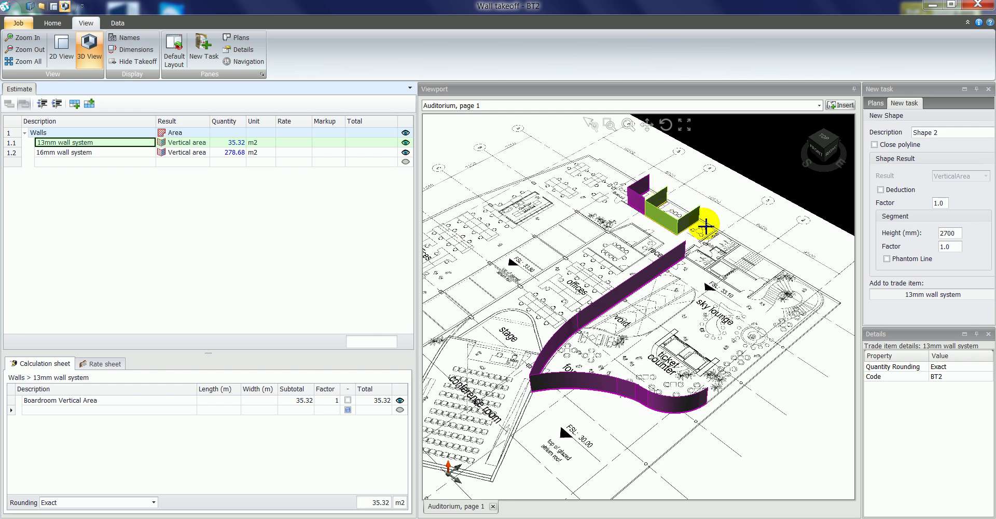
{"action": "left_click", "coordinate": [98, 153]}
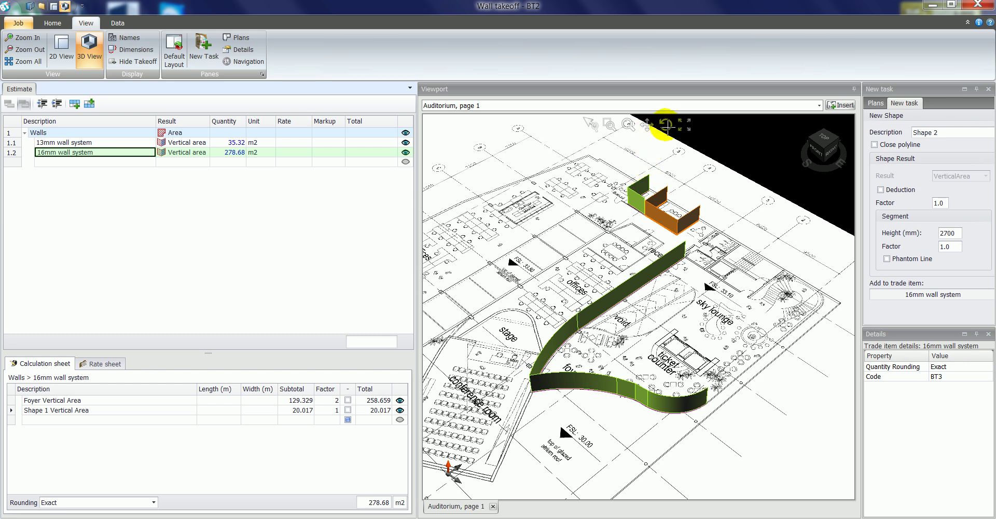
{"action": "left_click", "coordinate": [666, 125]}
{"action": "left_click_drag", "start_coordinate": [645, 301], "coordinate": [445, 222]}
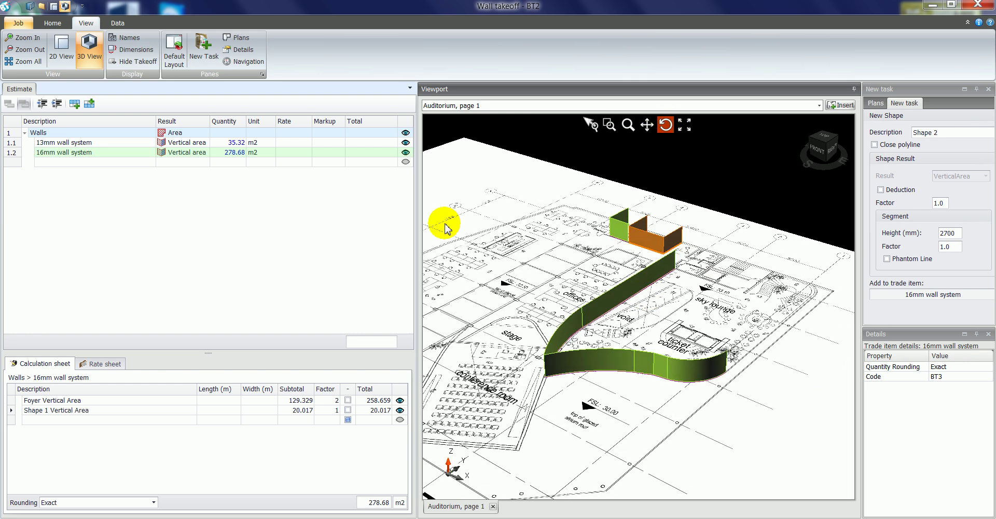
Review the Takeoff Breakup report and its export formats, and close the report.
{"action": "left_click", "coordinate": [118, 24]}
{"action": "left_click", "coordinate": [40, 47]}
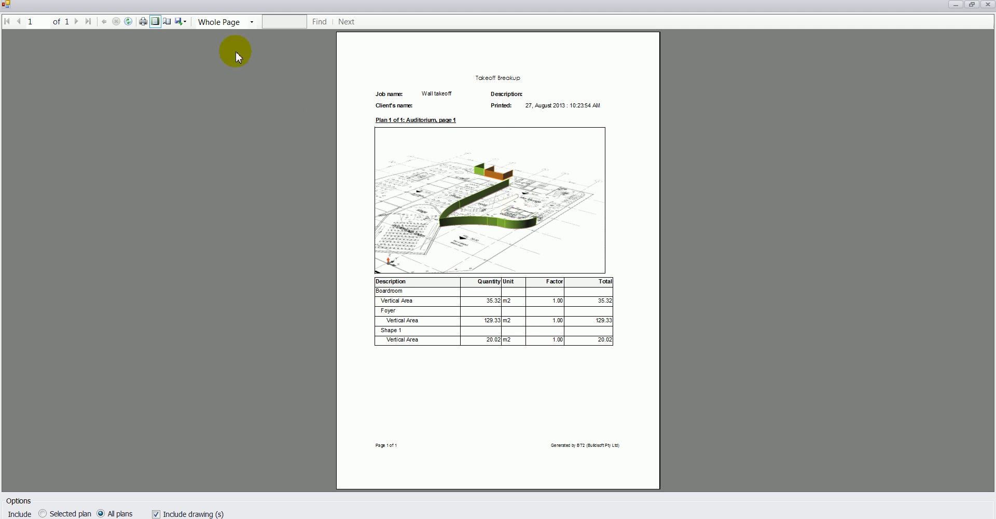
{"action": "left_click", "coordinate": [181, 21]}
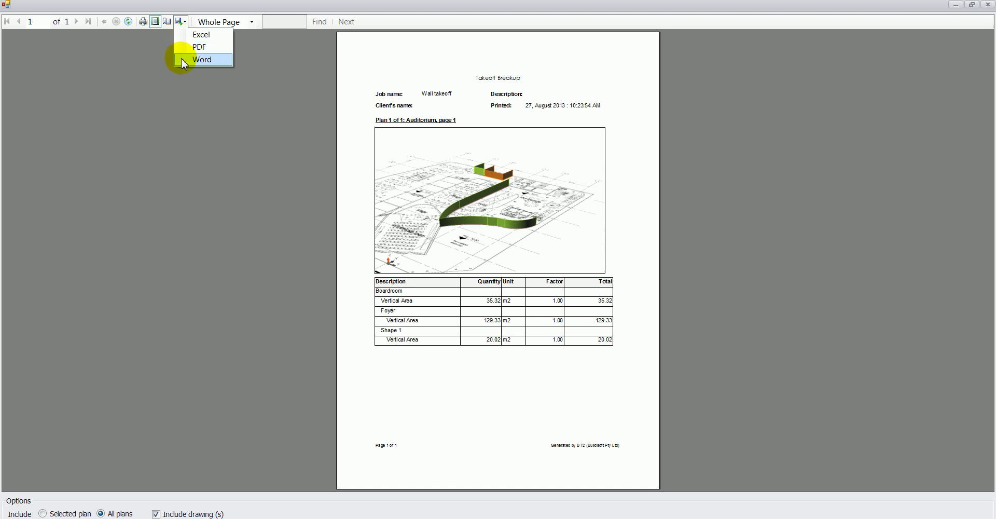
{"action": "key", "text": "Escape"}
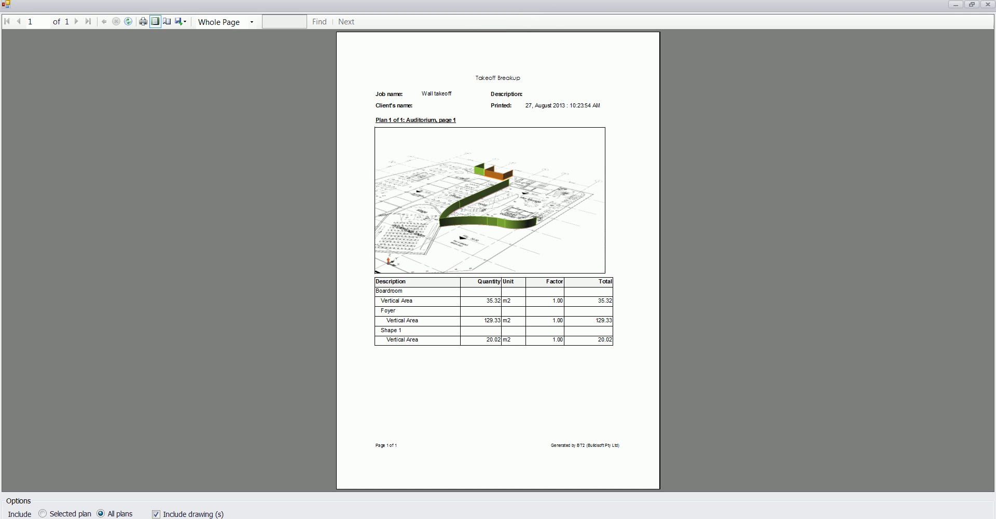
{"action": "left_click", "coordinate": [989, 7]}
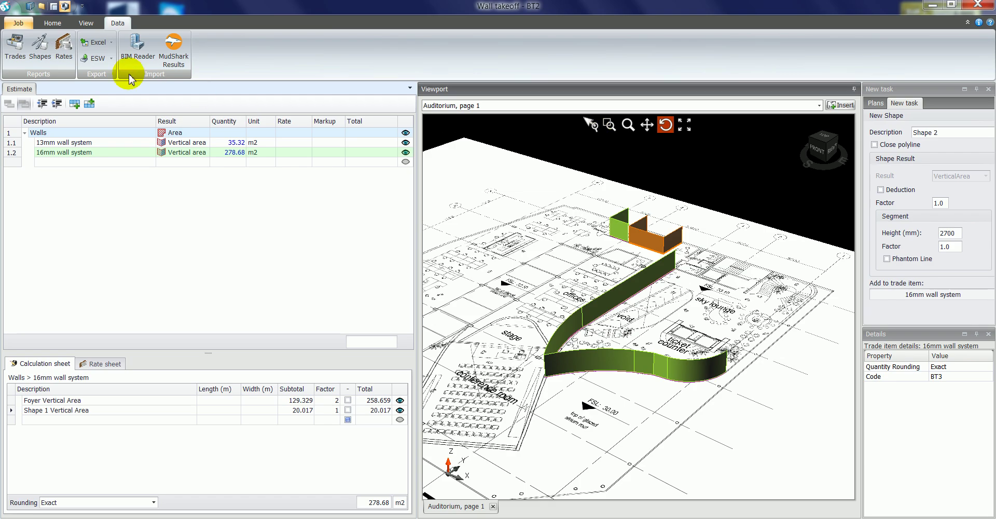
Switch the plan back to the 2D view and review the shapes' Takeoff Breakup report with the flat drawing, closing it when done.
{"action": "left_click", "coordinate": [85, 23]}
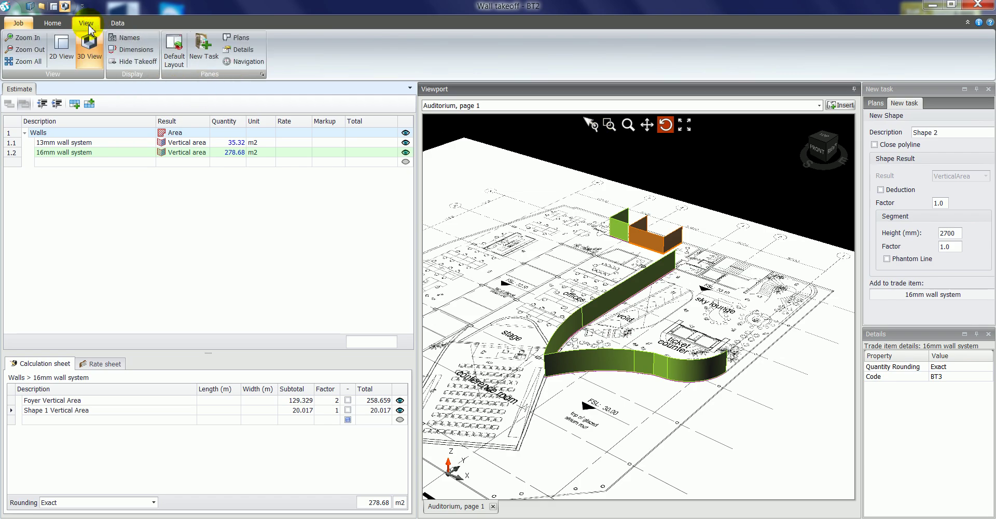
{"action": "left_click", "coordinate": [62, 52]}
{"action": "left_click", "coordinate": [117, 23]}
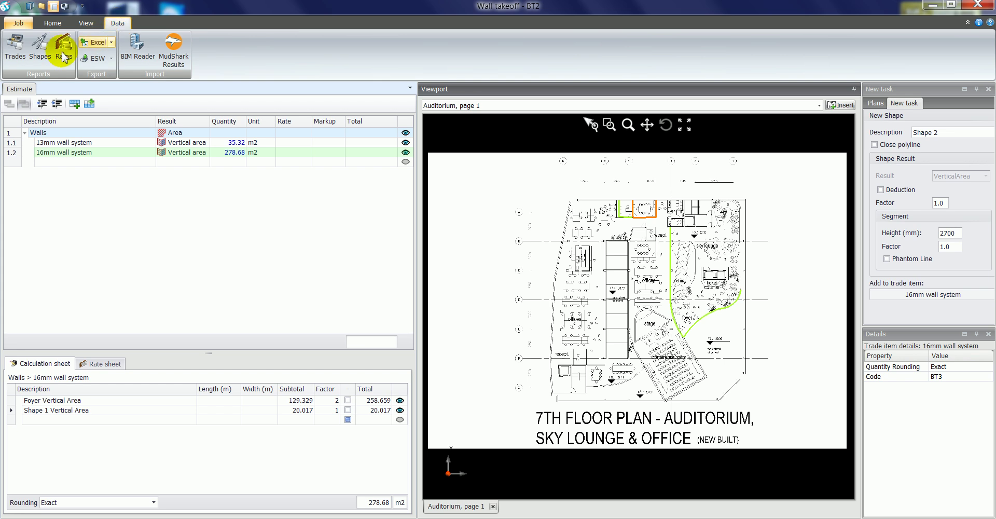
{"action": "left_click", "coordinate": [36, 56]}
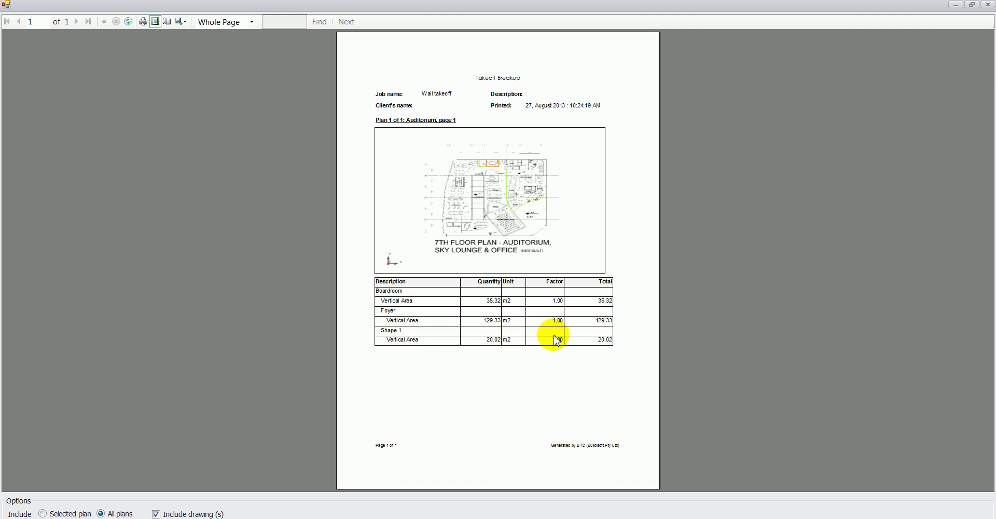
{"action": "left_click", "coordinate": [988, 6]}
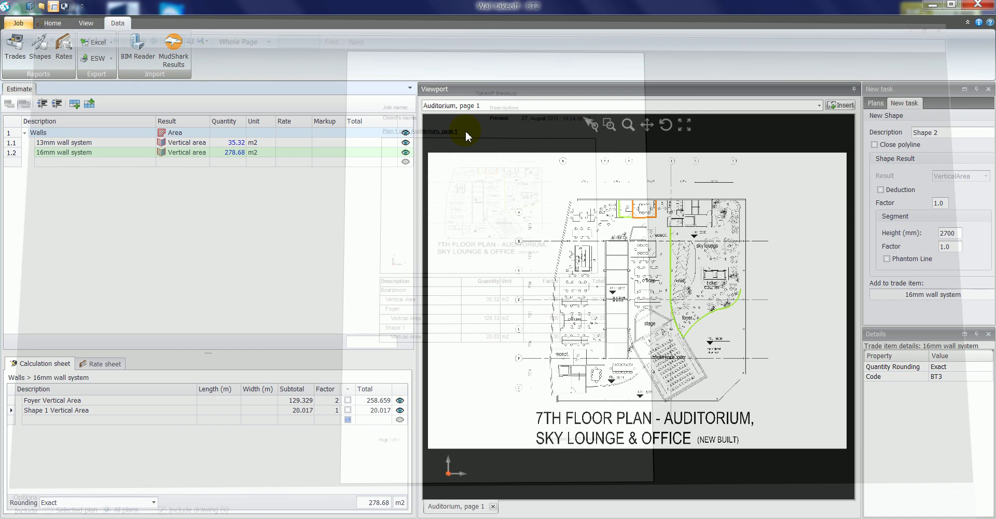
Set the rates in the estimate to 75 for the 13mm wall system and 90 for the 16mm wall system.
{"action": "left_click", "coordinate": [295, 142]}
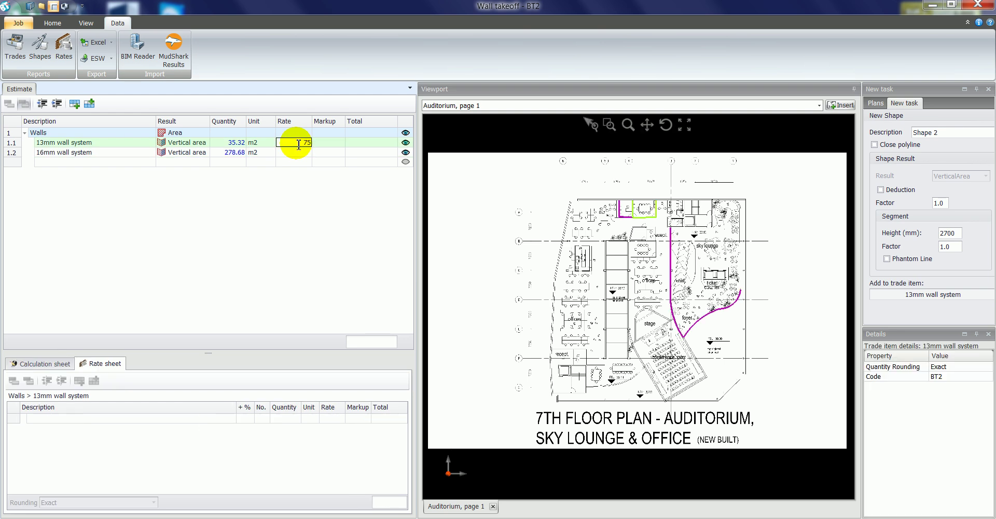
{"action": "key", "text": "Return"}
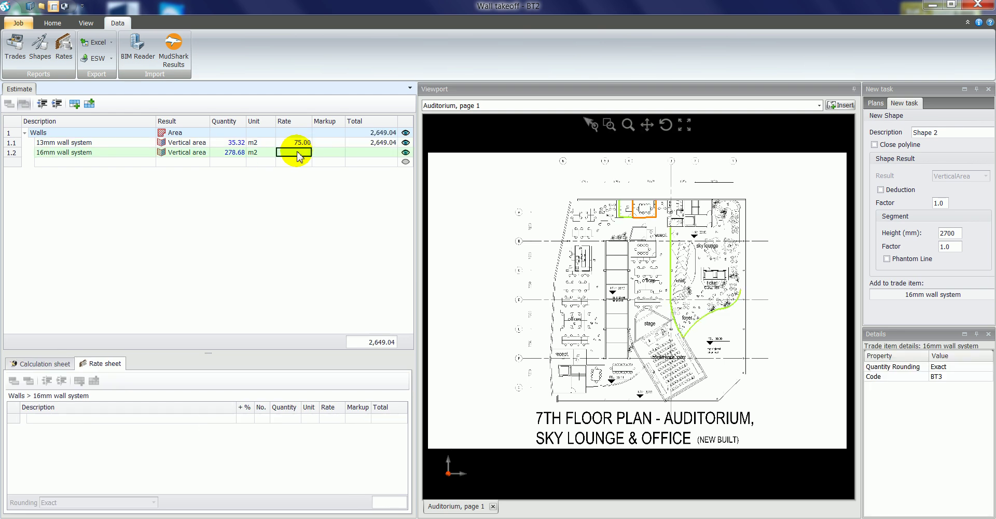
{"action": "type", "text": "90"}
{"action": "key", "text": "Return"}
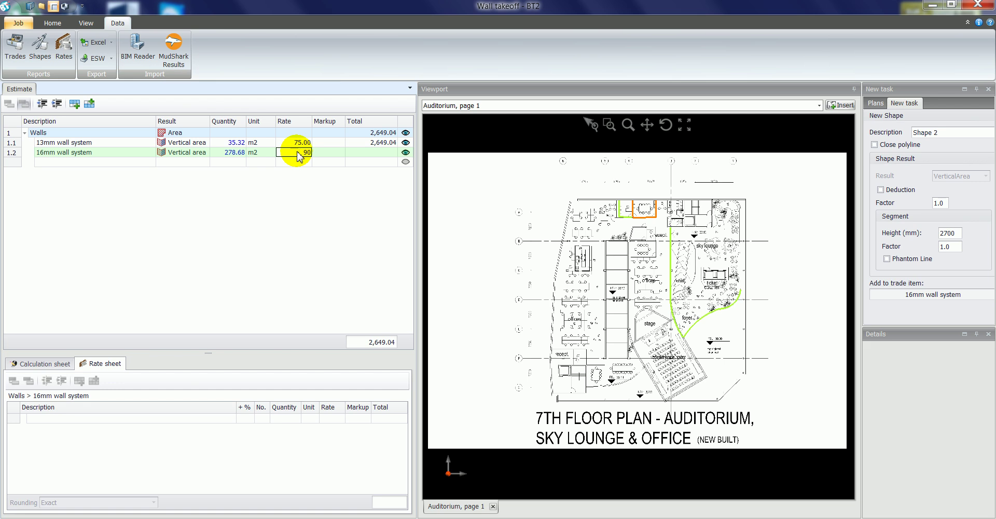
Set the markup to 10% for the 13mm wall system and 12% for the 16mm wall system.
{"action": "left_click", "coordinate": [326, 142]}
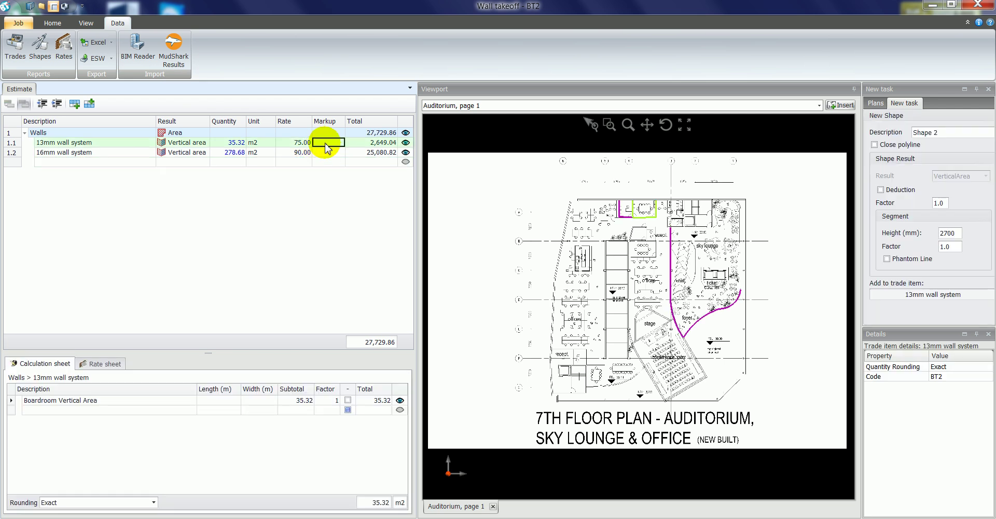
{"action": "key", "text": "Return"}
{"action": "type", "text": "1"}
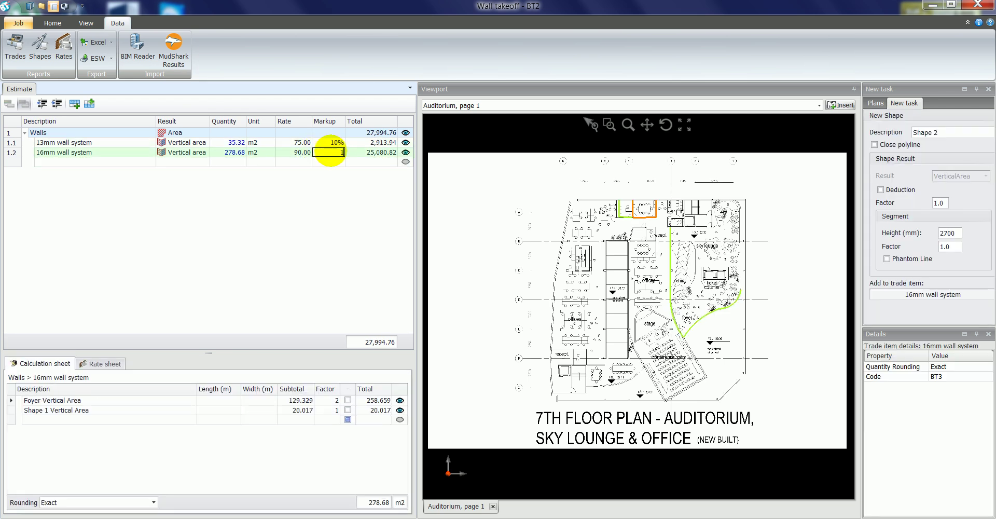
{"action": "type", "text": "2"}
{"action": "key", "text": "Return"}
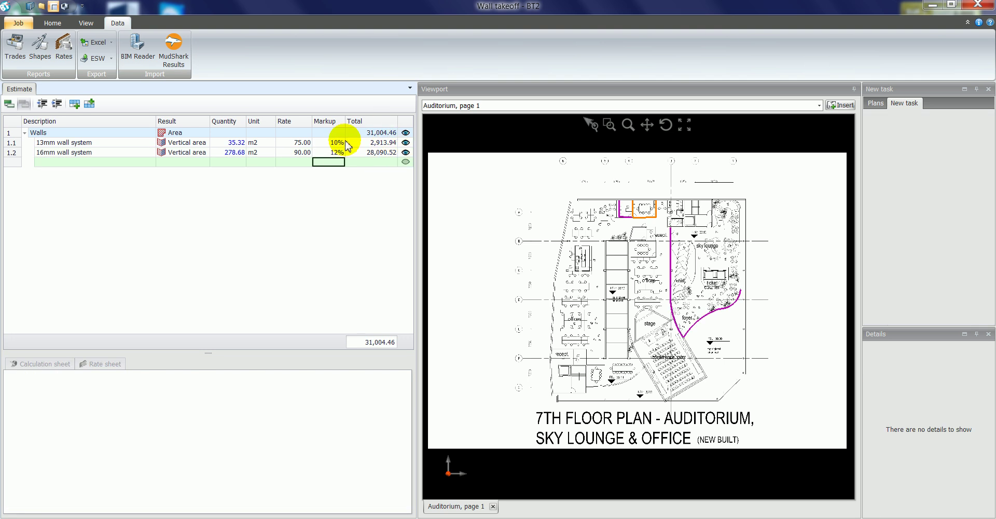